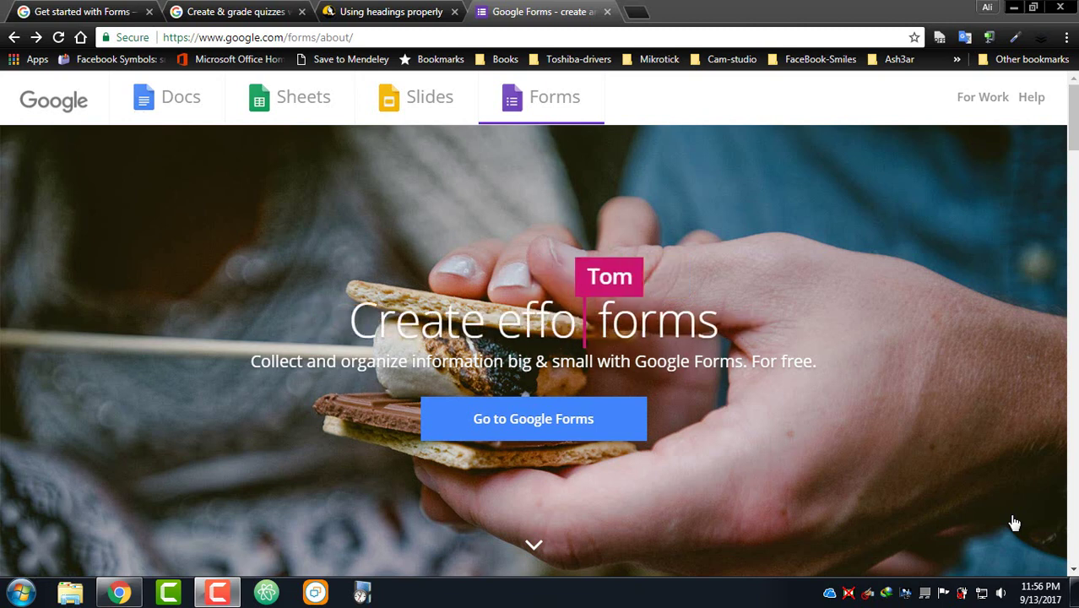
Open Google Forms and browse the full template gallery.
{"action": "left_click", "coordinate": [534, 419]}
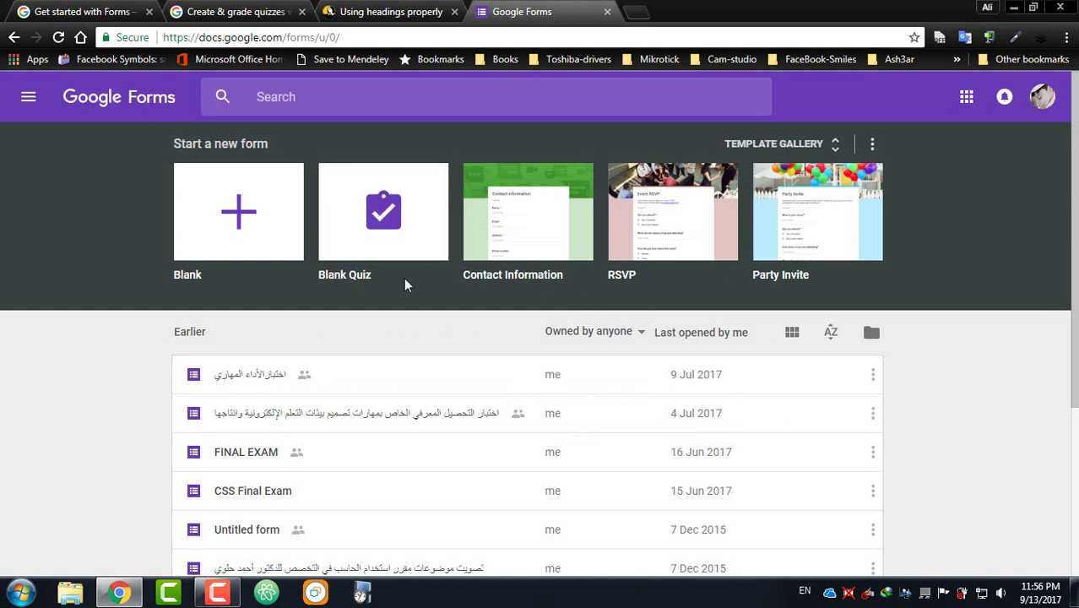
{"action": "left_click", "coordinate": [370, 257]}
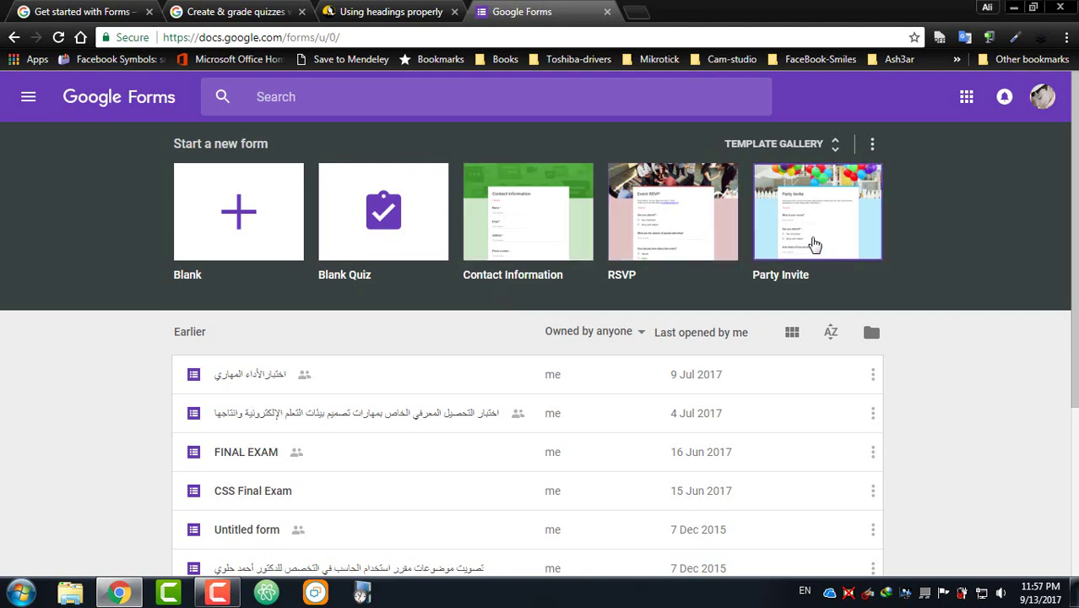
{"action": "left_click", "coordinate": [835, 150]}
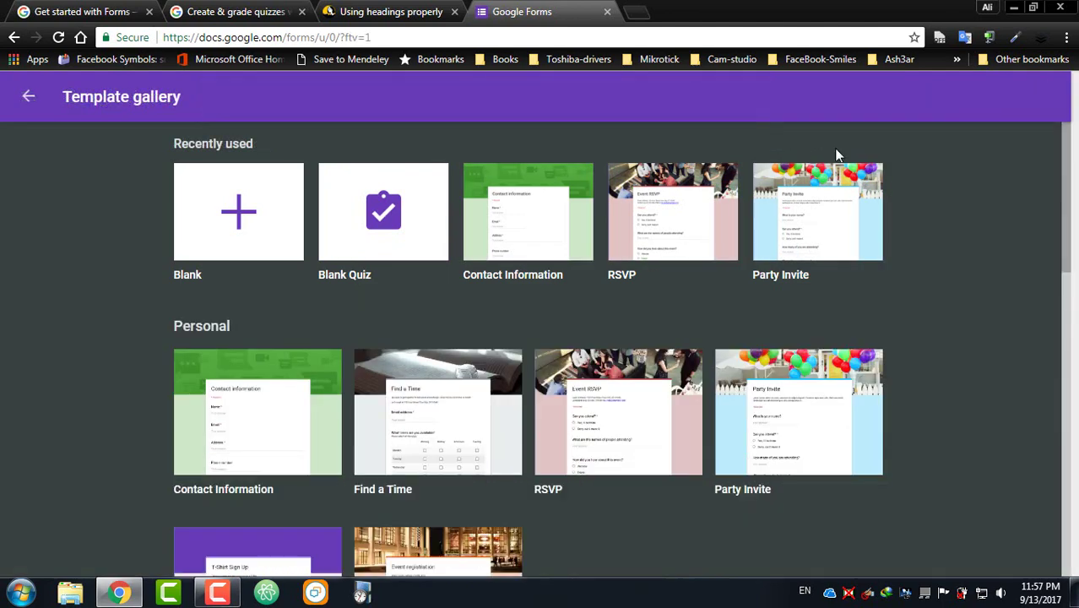
{"action": "scroll", "coordinate": [723, 304], "scroll_direction": "down", "scroll_amount": 2}
{"action": "scroll", "coordinate": [690, 308], "scroll_direction": "up", "scroll_amount": 2}
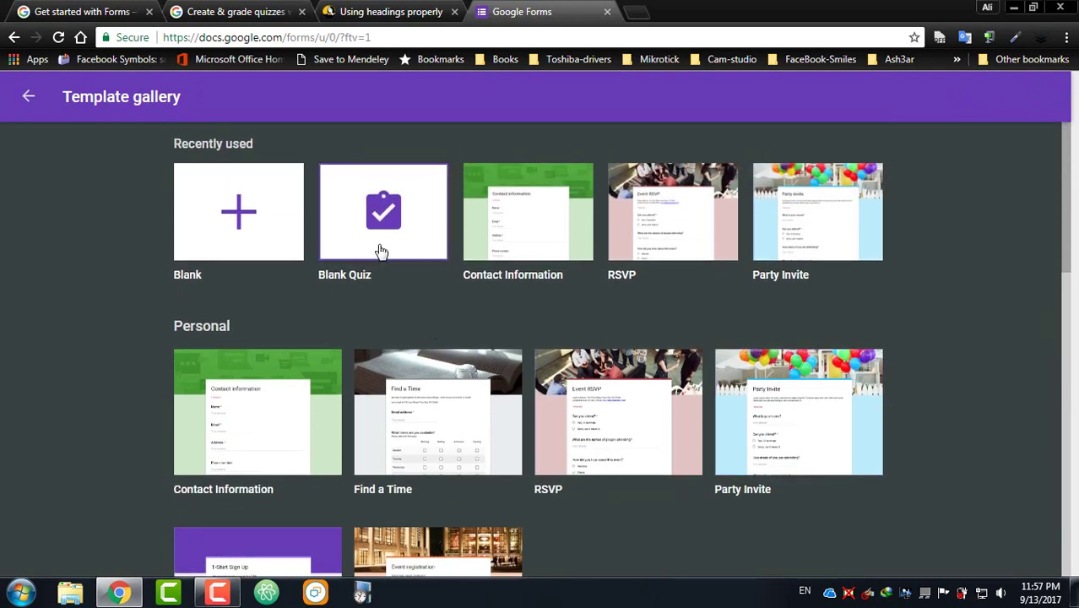
Start a blank form, examine its quiz settings, cancel them, and return to the forms list.
{"action": "left_click", "coordinate": [258, 245]}
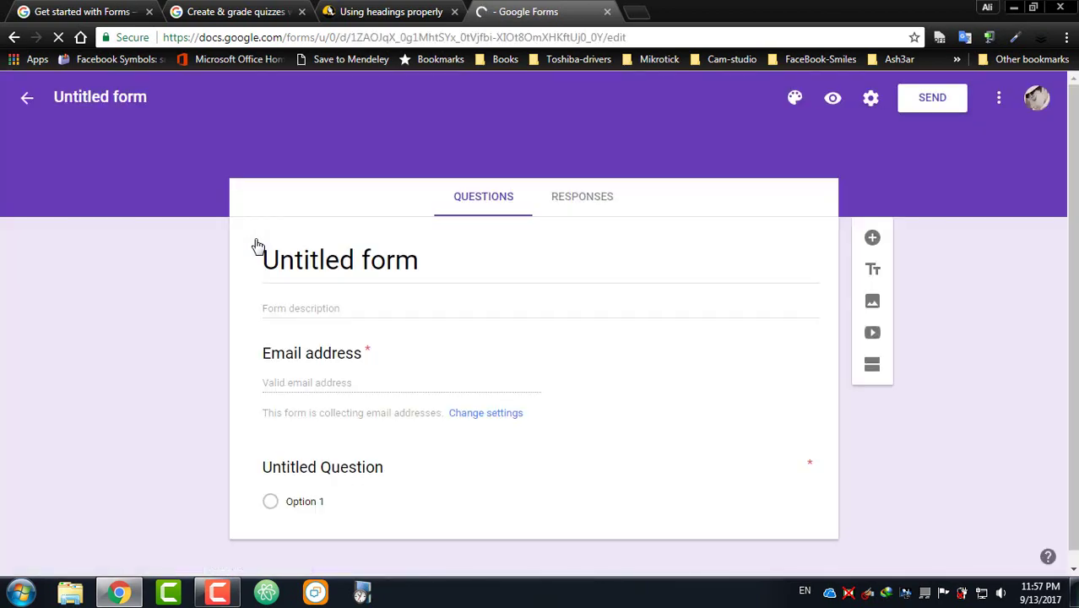
{"action": "left_click", "coordinate": [872, 100]}
{"action": "left_click", "coordinate": [557, 181]}
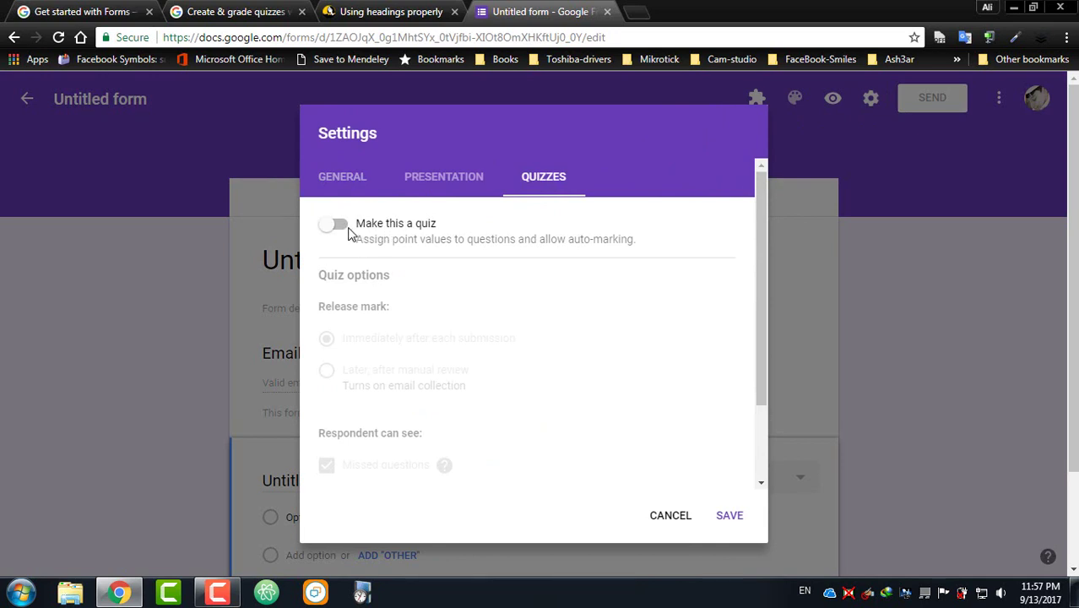
{"action": "left_click", "coordinate": [669, 518]}
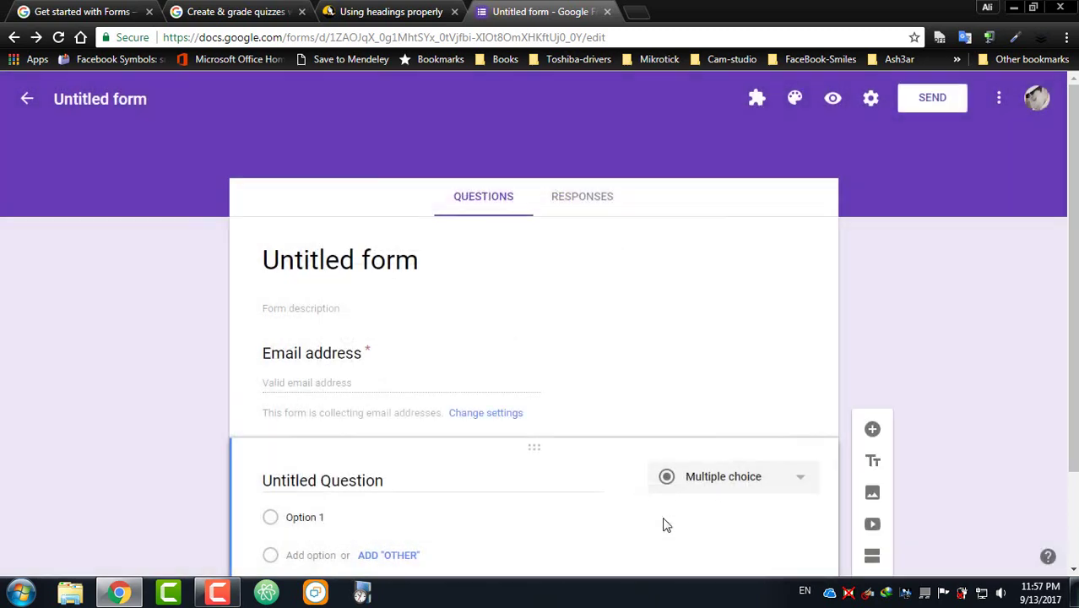
{"action": "left_click", "coordinate": [27, 100]}
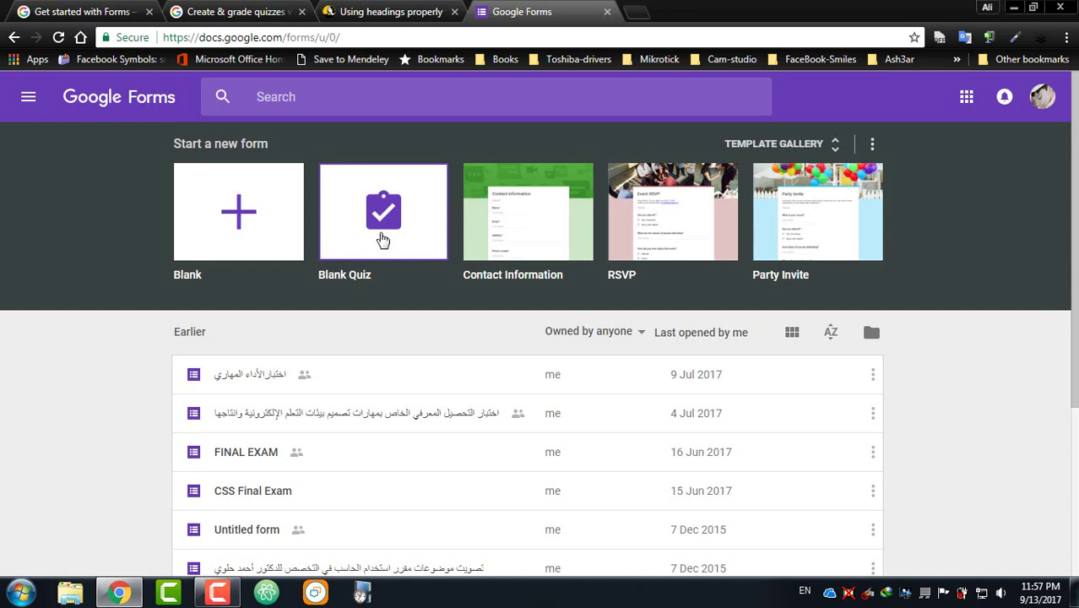
Create a blank quiz and open its title, description and file name for editing.
{"action": "left_click", "coordinate": [383, 239]}
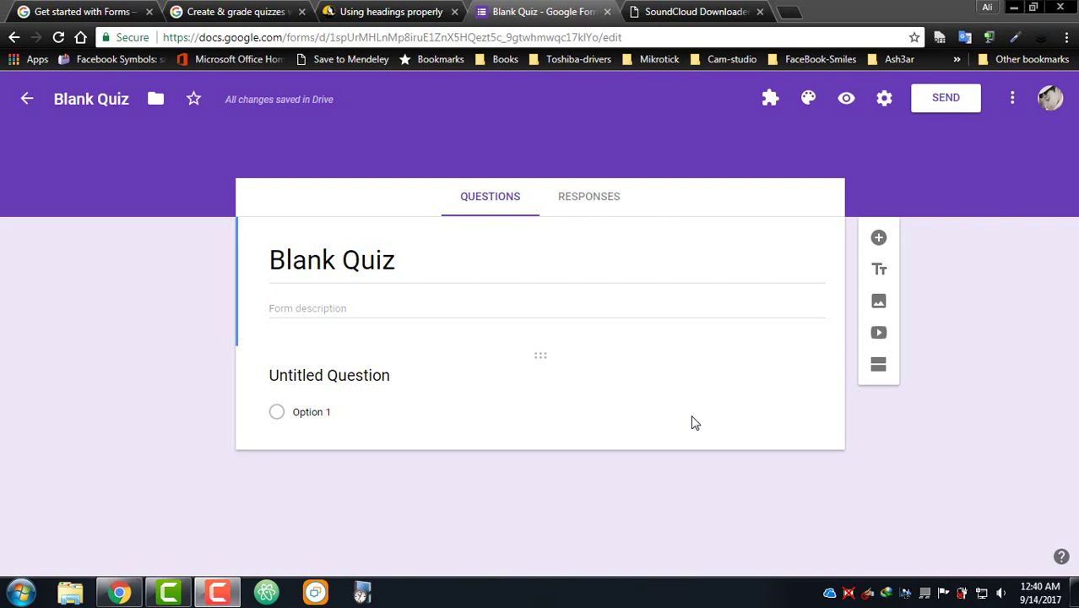
{"action": "left_click", "coordinate": [408, 263]}
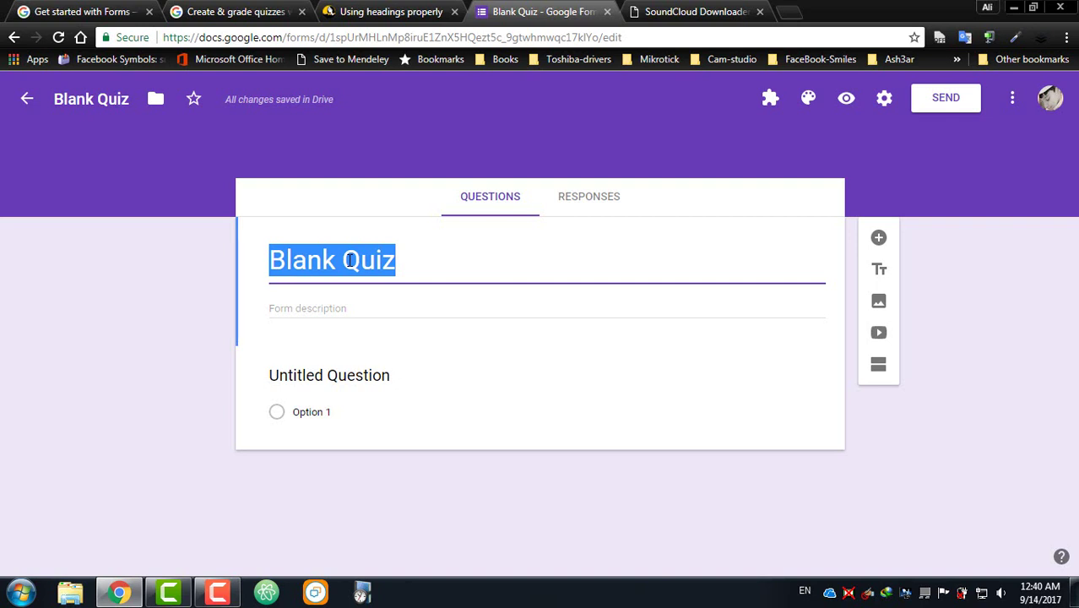
{"action": "left_click", "coordinate": [329, 308]}
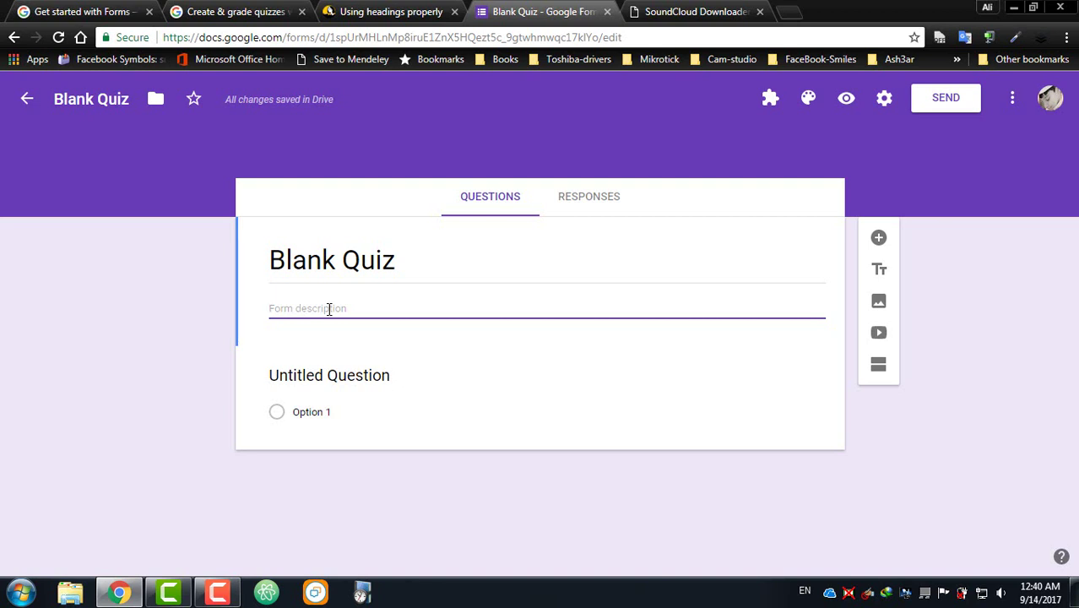
{"action": "left_click", "coordinate": [109, 100]}
{"action": "left_click_drag", "start_coordinate": [129, 99], "coordinate": [69, 96]}
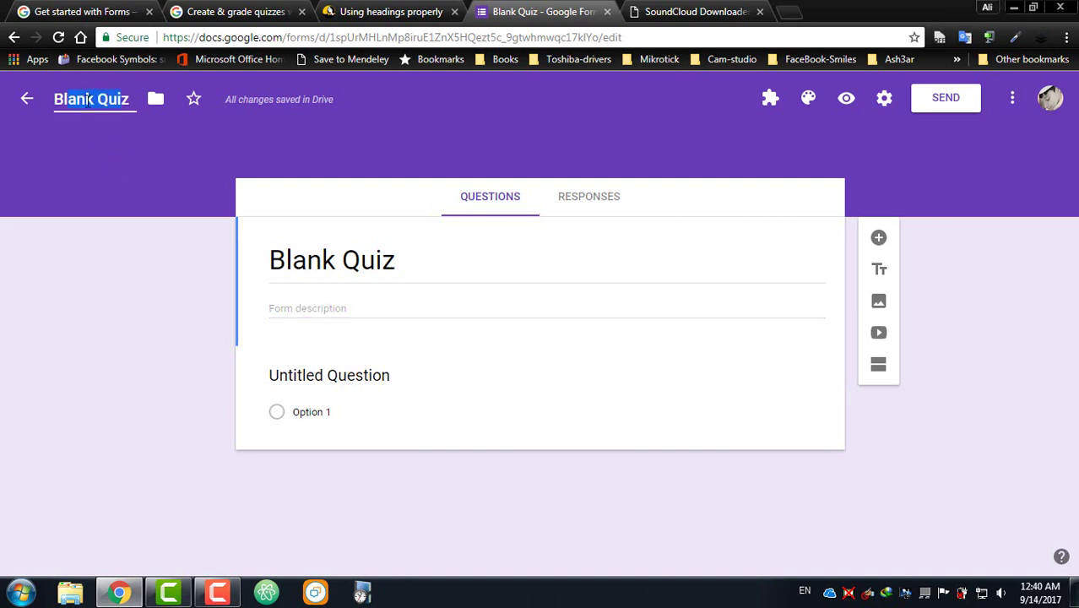
{"action": "left_click", "coordinate": [85, 99]}
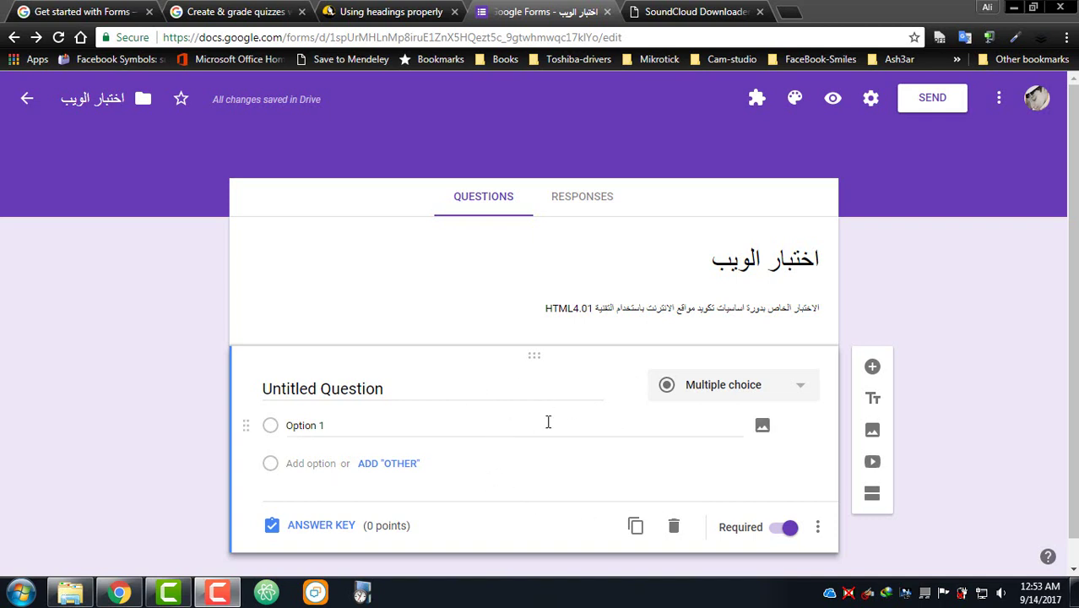
Review the available question types for the untitled question, keep Multiple choice, and select the question text.
{"action": "left_click", "coordinate": [339, 389]}
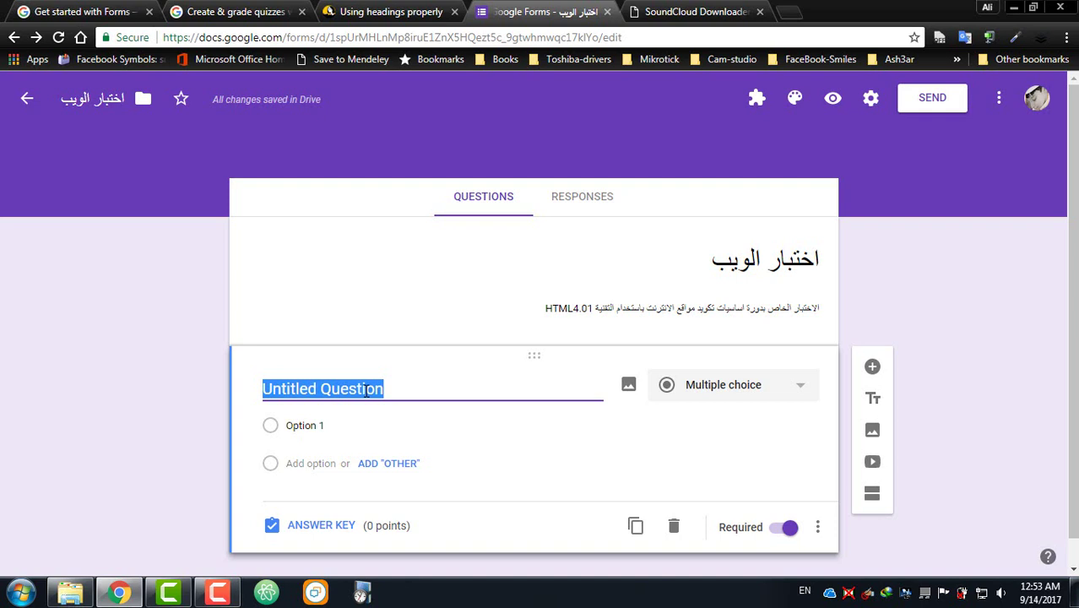
{"action": "left_click", "coordinate": [722, 388]}
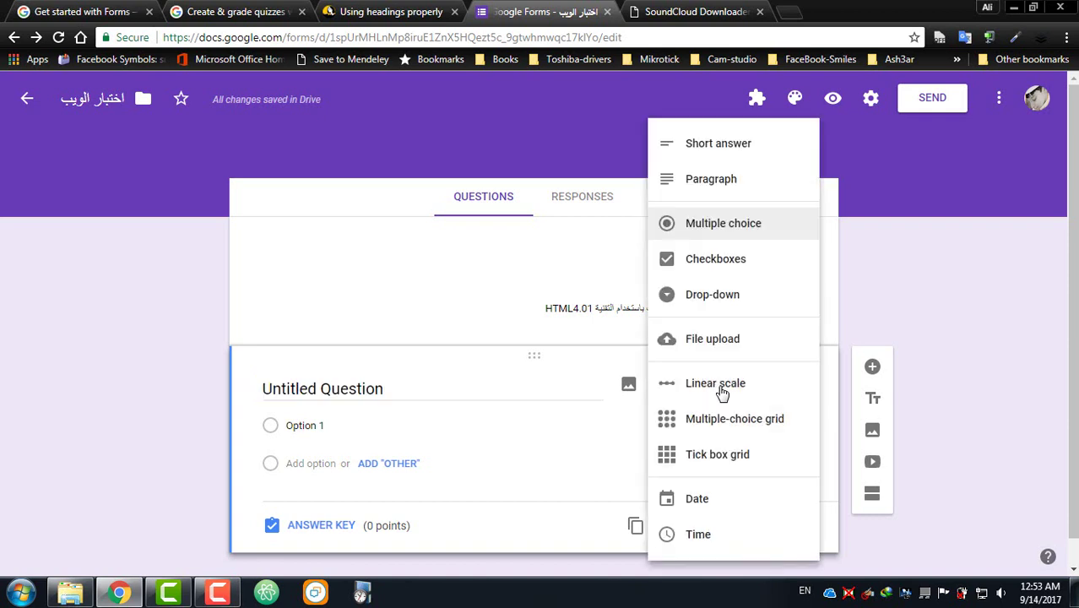
{"action": "left_click", "coordinate": [756, 226]}
{"action": "left_click", "coordinate": [423, 394]}
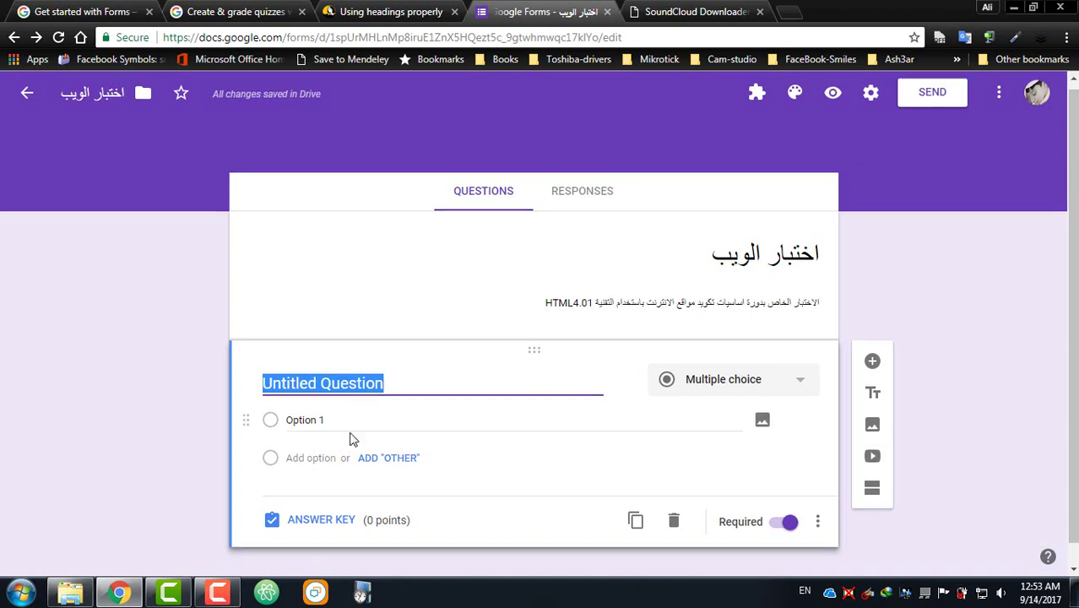
Add Option 2, Option 3 and Option 4 to the multiple-choice question.
{"action": "scroll", "coordinate": [352, 436], "scroll_direction": "down", "scroll_amount": 1}
{"action": "left_click", "coordinate": [364, 402]}
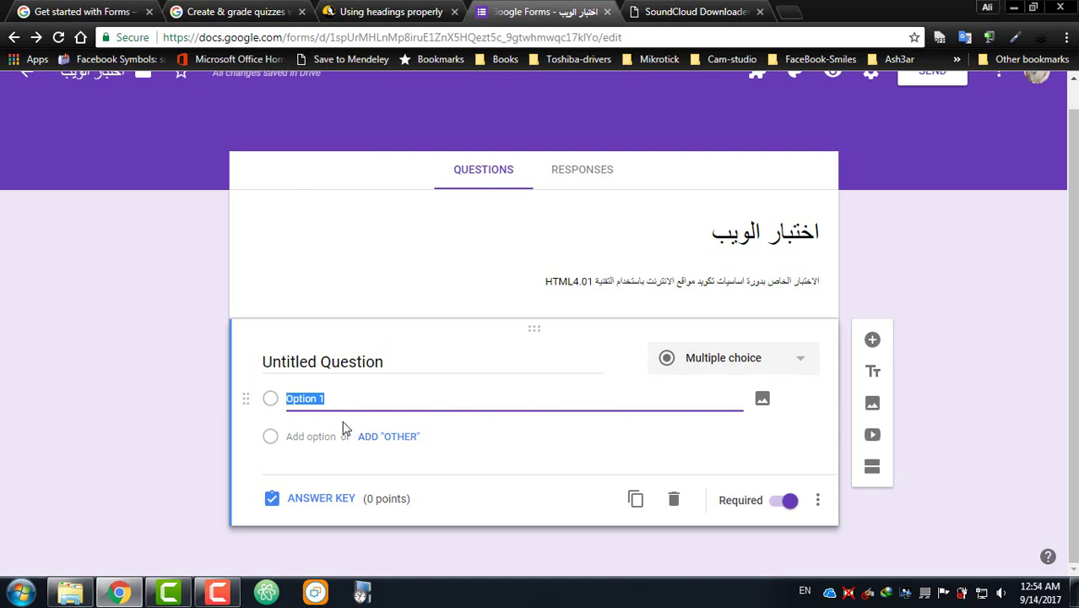
{"action": "left_click", "coordinate": [325, 437]}
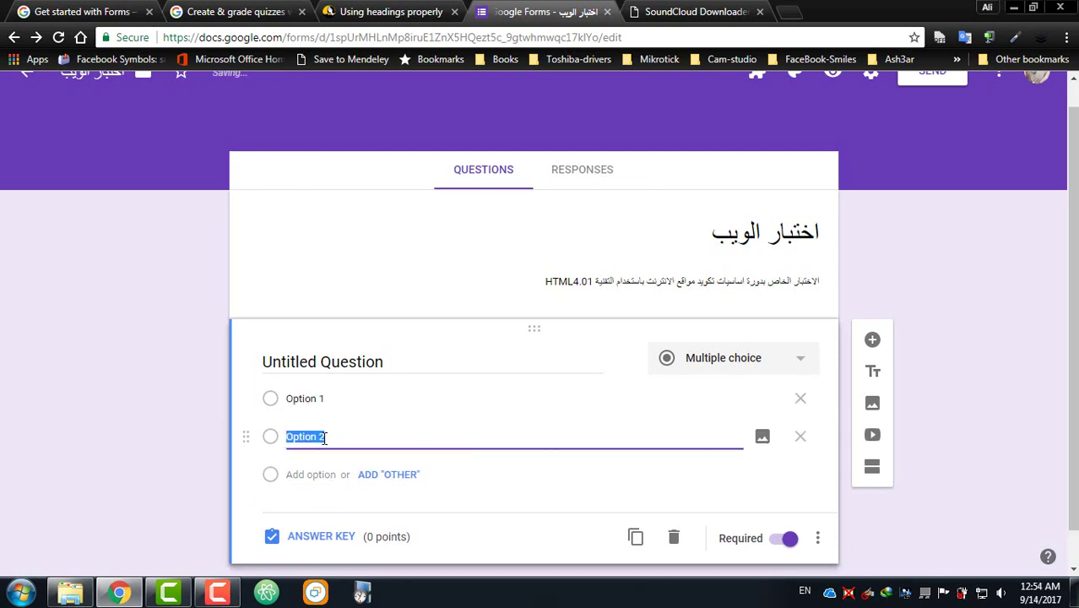
{"action": "left_click", "coordinate": [312, 474]}
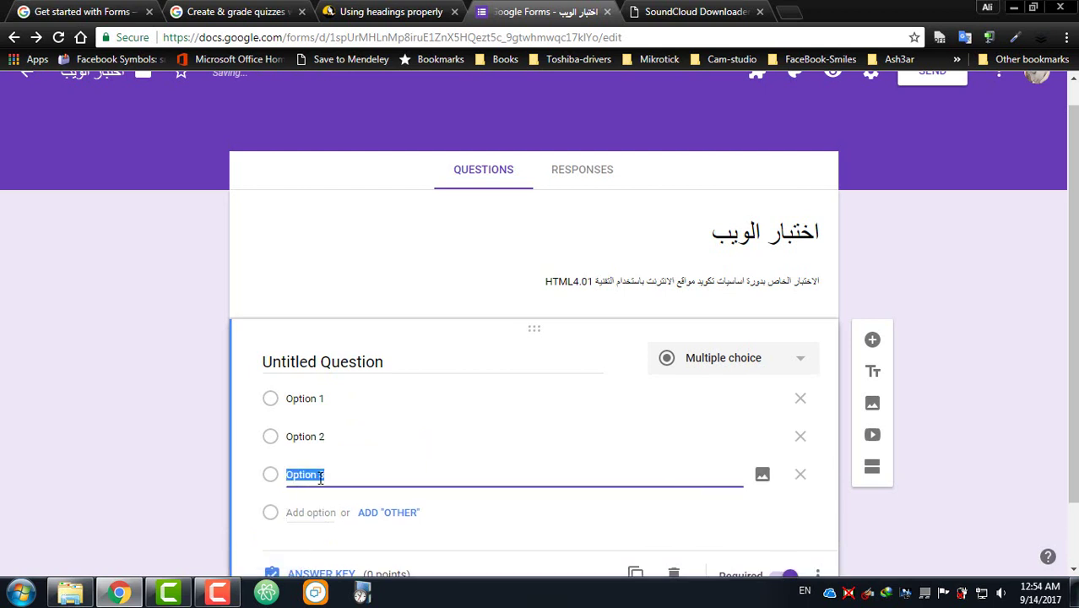
{"action": "left_click", "coordinate": [313, 438]}
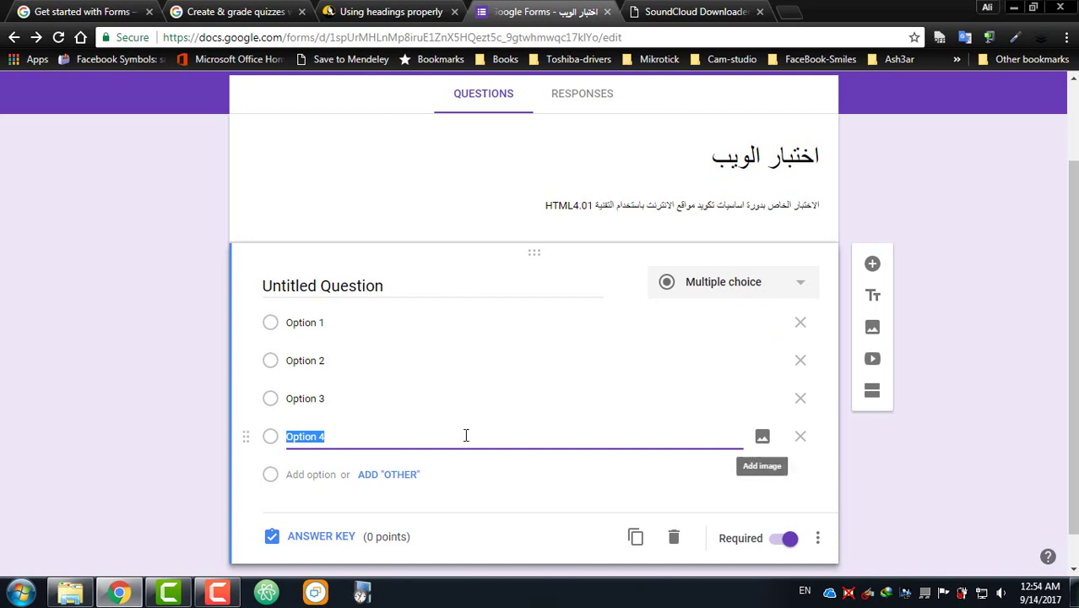
Move Option 4 above Option 3 and enable Shuffle option order for the question.
{"action": "left_click_drag", "start_coordinate": [248, 438], "coordinate": [264, 394]}
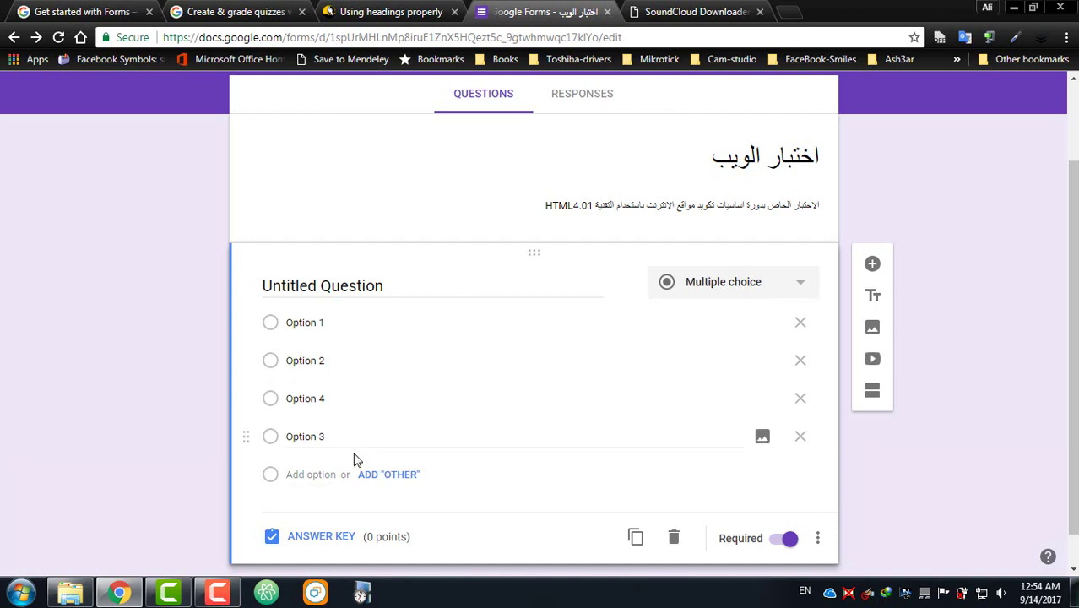
{"action": "left_click", "coordinate": [818, 543]}
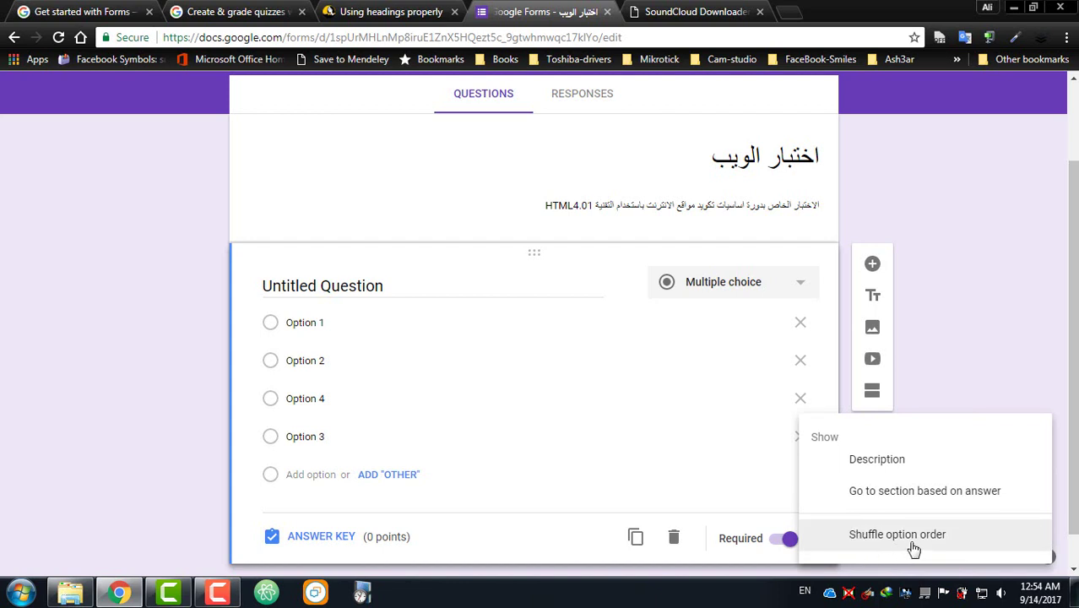
{"action": "left_click", "coordinate": [913, 550]}
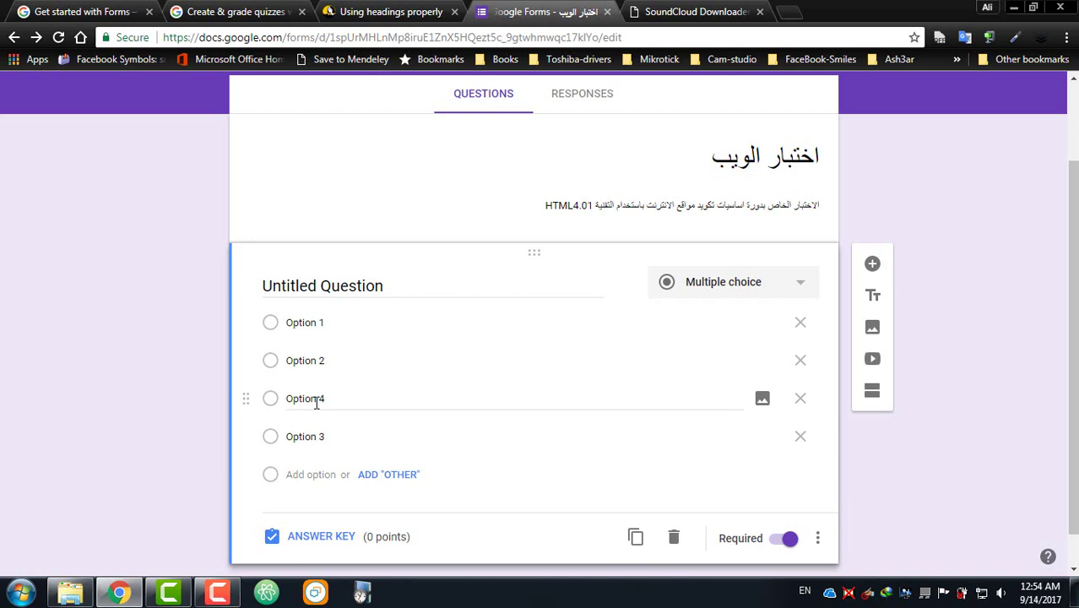
Switch the question's Required setting off and back on.
{"action": "left_click", "coordinate": [782, 545]}
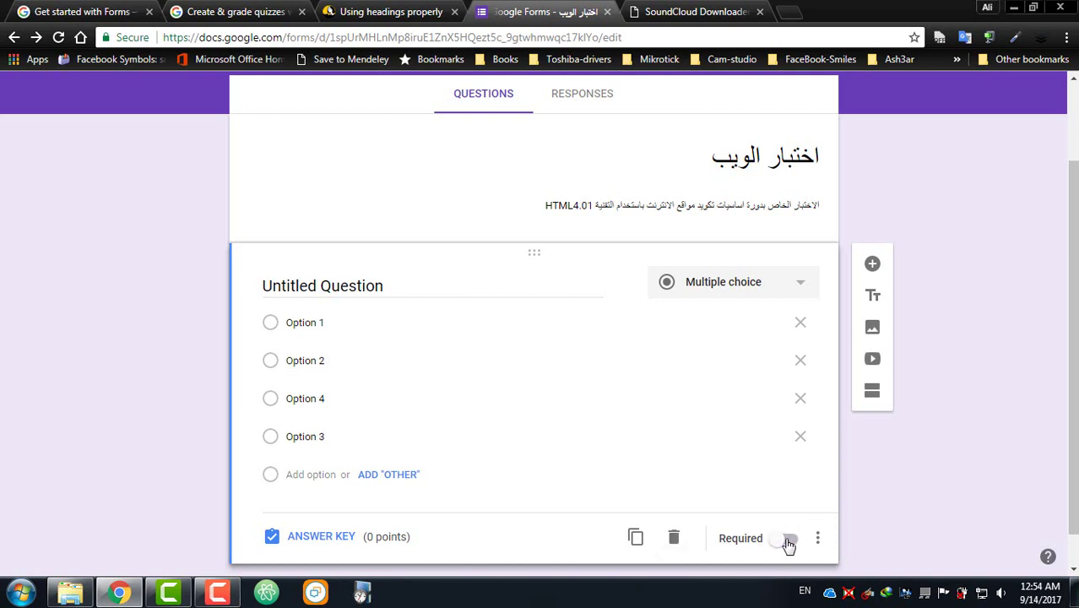
{"action": "left_click", "coordinate": [789, 545]}
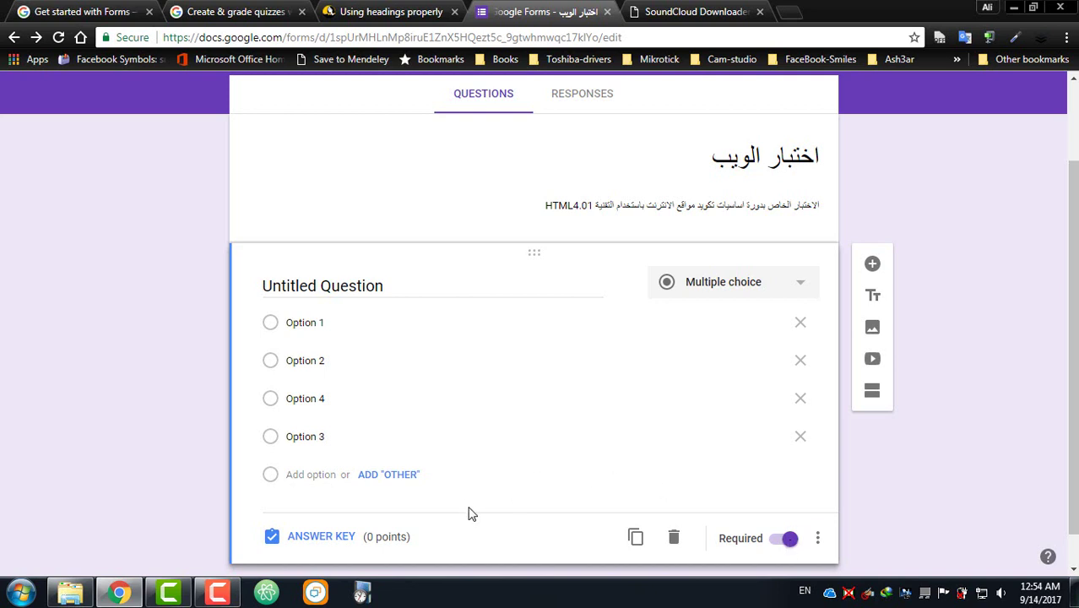
Mark Option 4 as the correct answer in the question's answer key.
{"action": "left_click", "coordinate": [323, 537]}
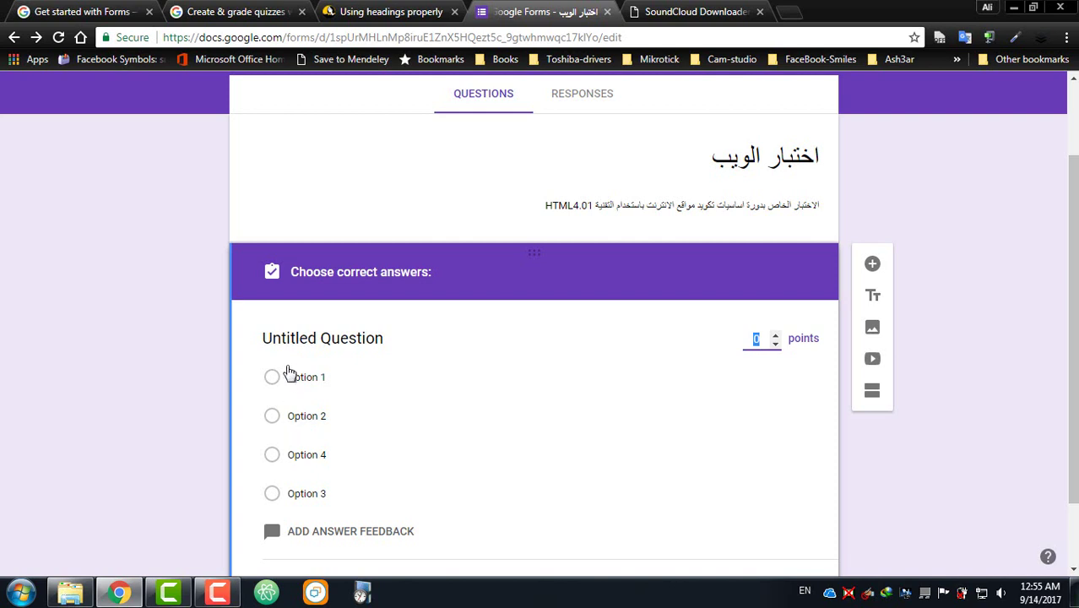
{"action": "left_click", "coordinate": [299, 462]}
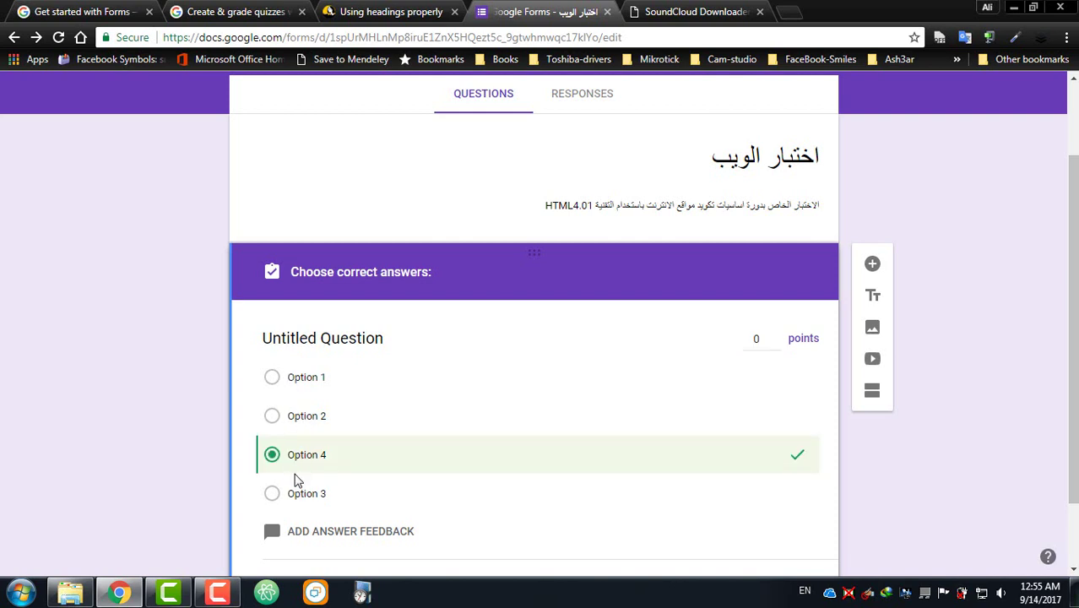
Open the question's answer feedback and examine the entries for incorrect and correct answers.
{"action": "scroll", "coordinate": [352, 458], "scroll_direction": "down", "scroll_amount": 1}
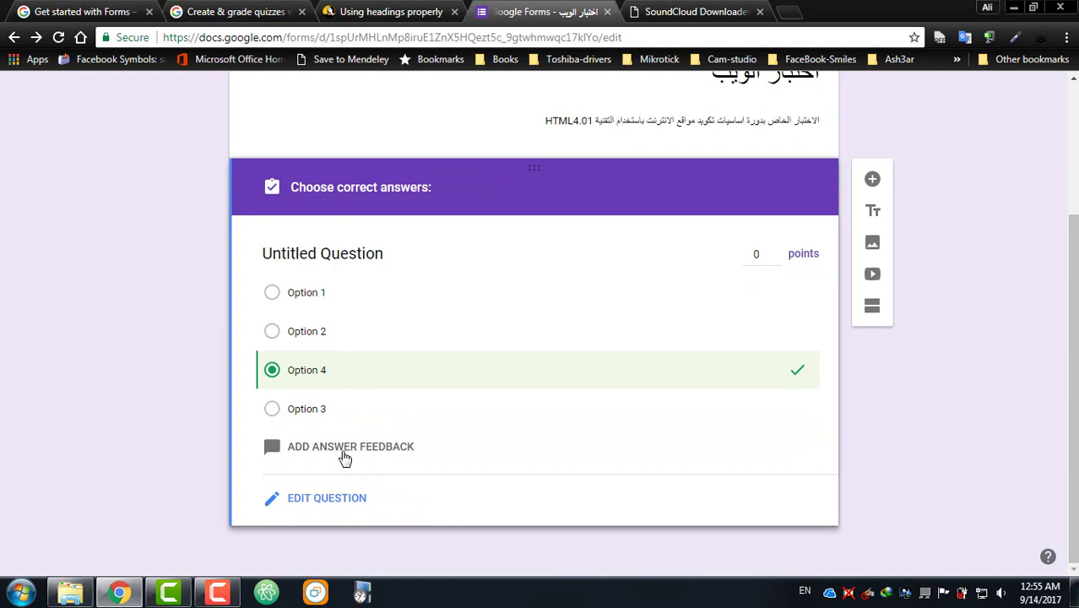
{"action": "left_click", "coordinate": [345, 452]}
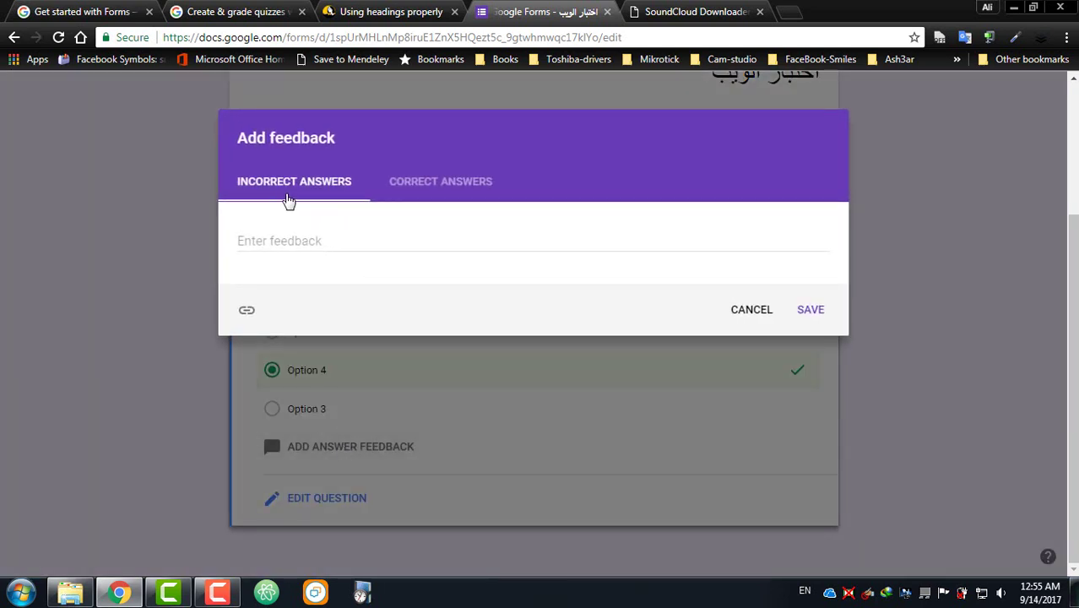
{"action": "left_click", "coordinate": [313, 238]}
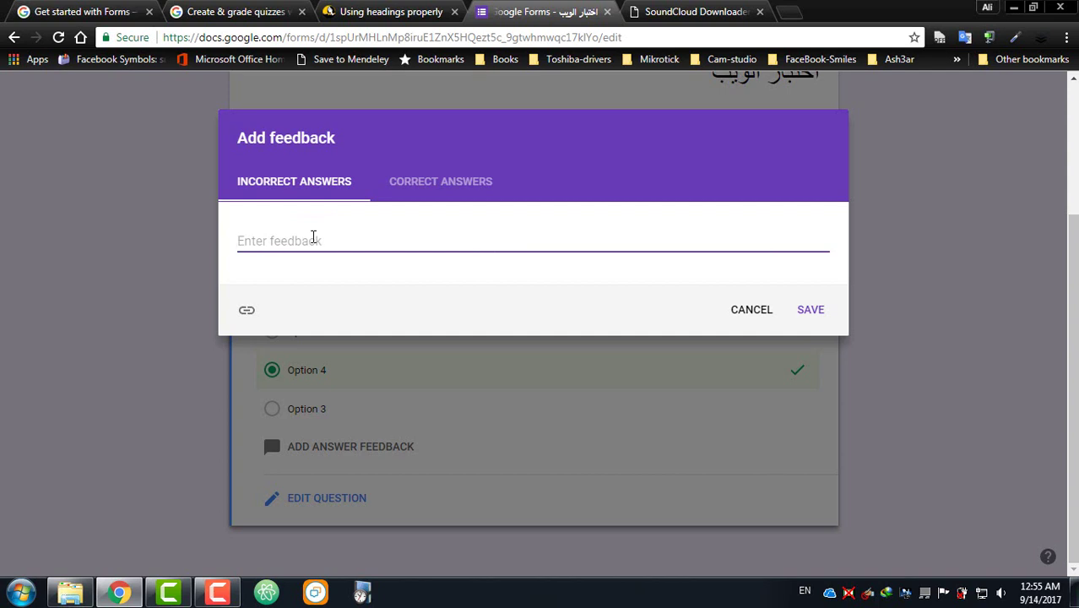
{"action": "left_click", "coordinate": [438, 195]}
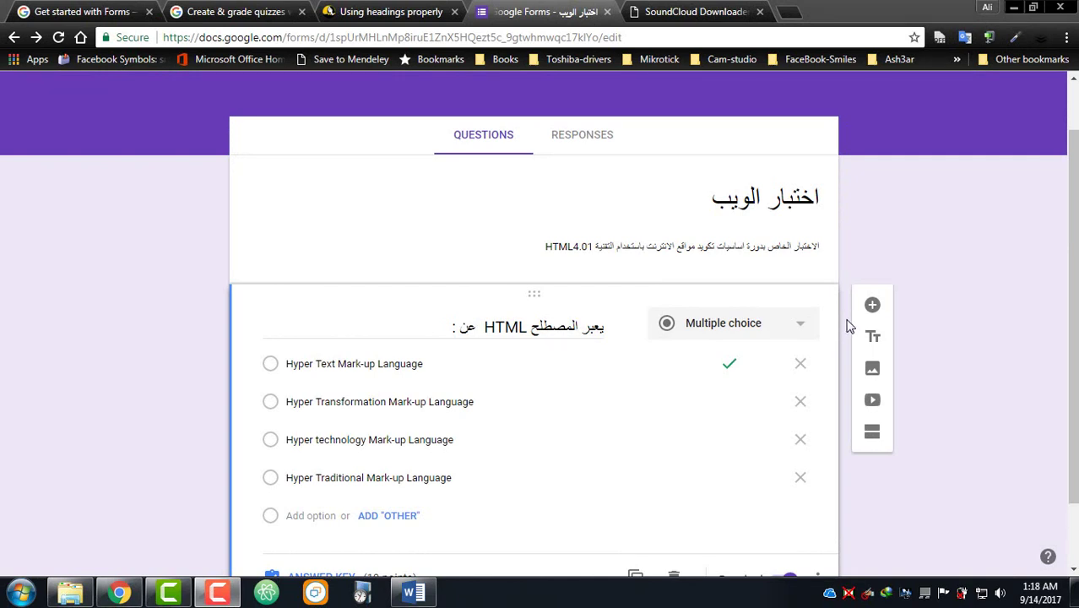
Add a new question after the HTML multiple-choice question and set its type to Short answer.
{"action": "left_click", "coordinate": [966, 354]}
{"action": "scroll", "coordinate": [972, 367], "scroll_direction": "down", "scroll_amount": 1}
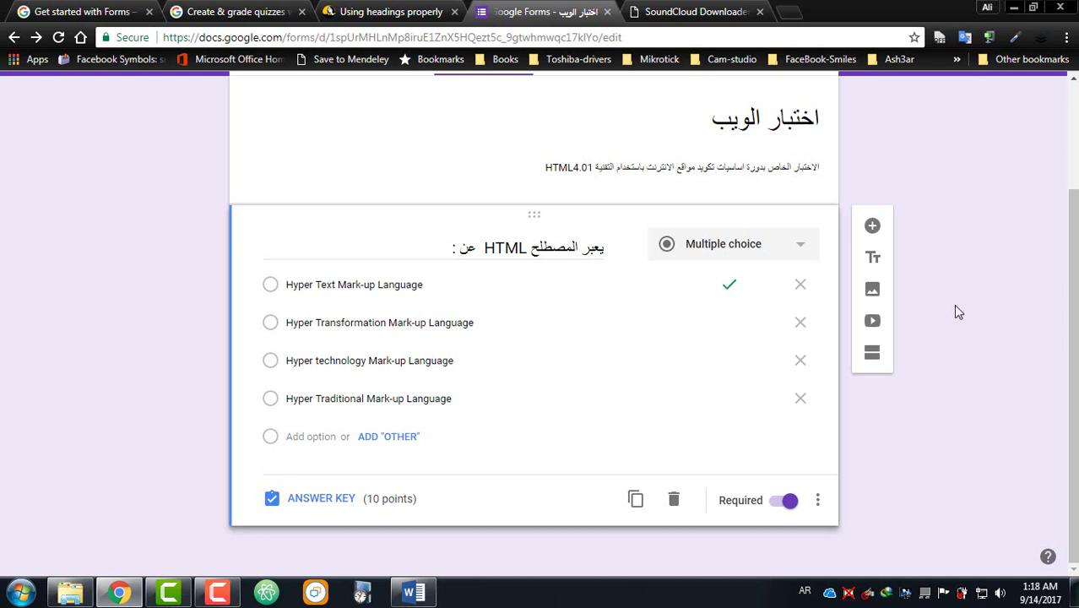
{"action": "left_click", "coordinate": [873, 228]}
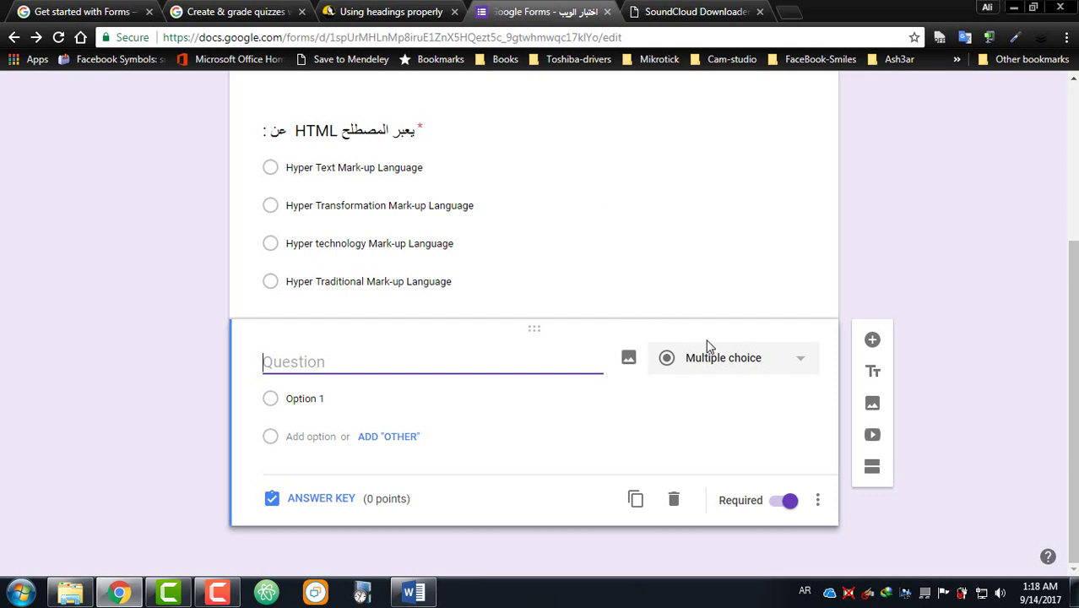
{"action": "left_click", "coordinate": [725, 368]}
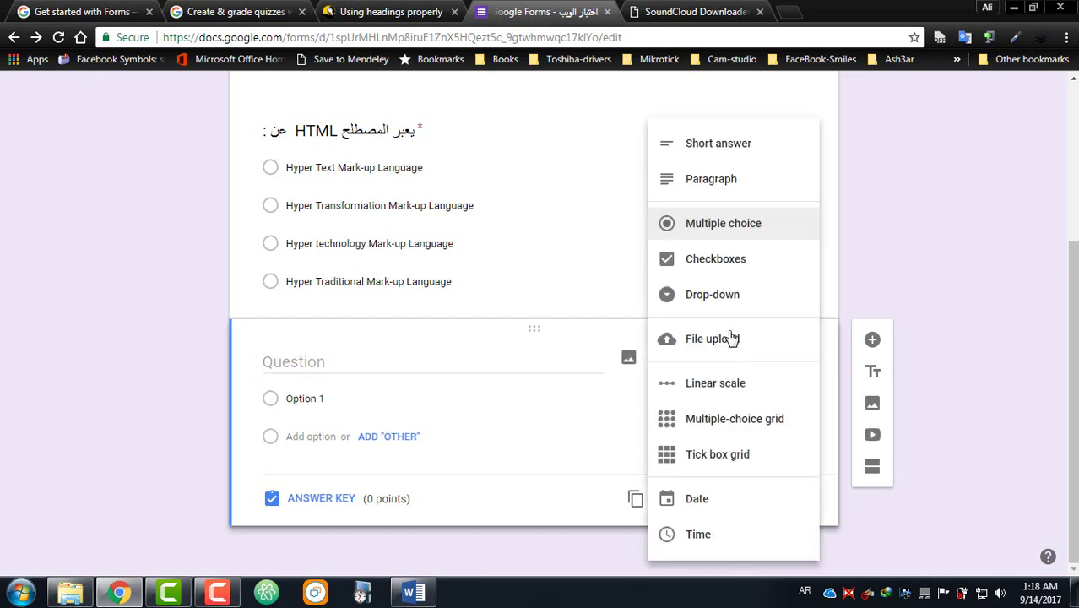
{"action": "left_click", "coordinate": [710, 146]}
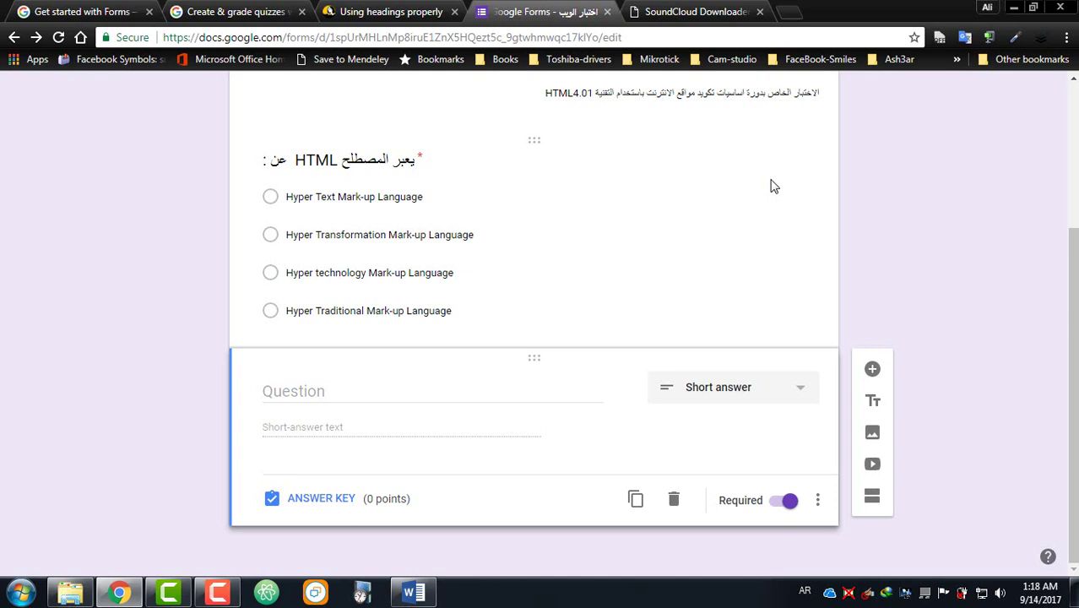
Add three correct-answer entries to the short-answer question's answer key and mark all other answers as incorrect.
{"action": "left_click", "coordinate": [350, 395]}
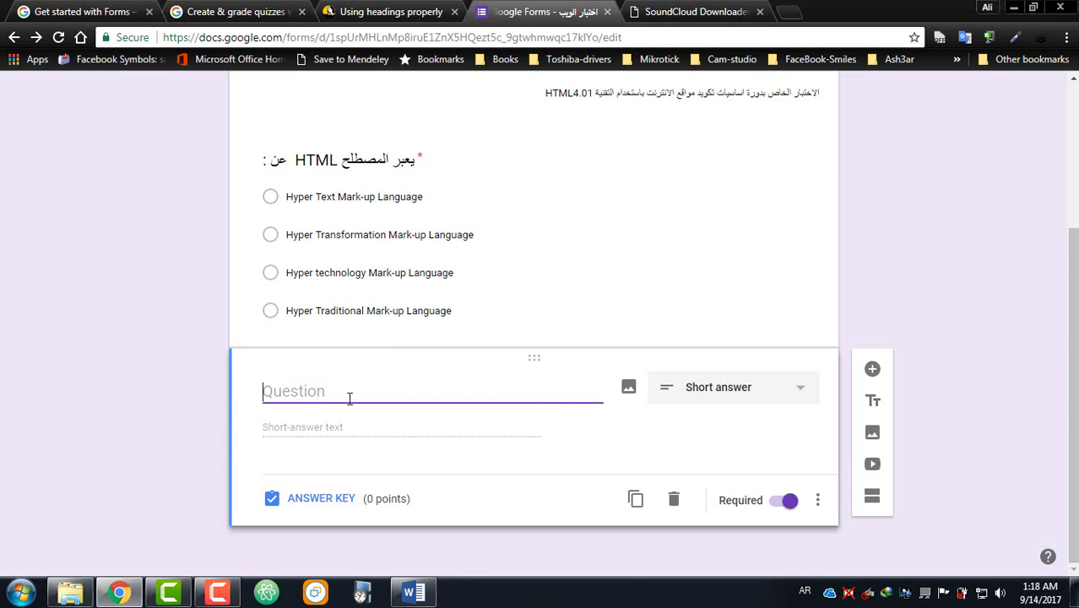
{"action": "left_click", "coordinate": [342, 502]}
{"action": "left_click", "coordinate": [757, 416]}
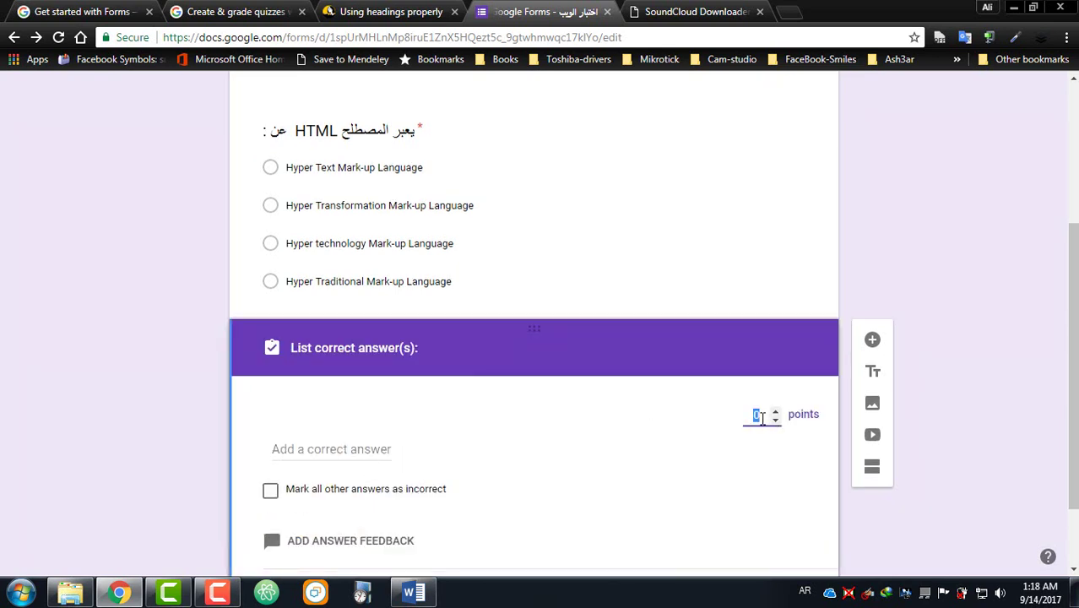
{"action": "left_click", "coordinate": [360, 358]}
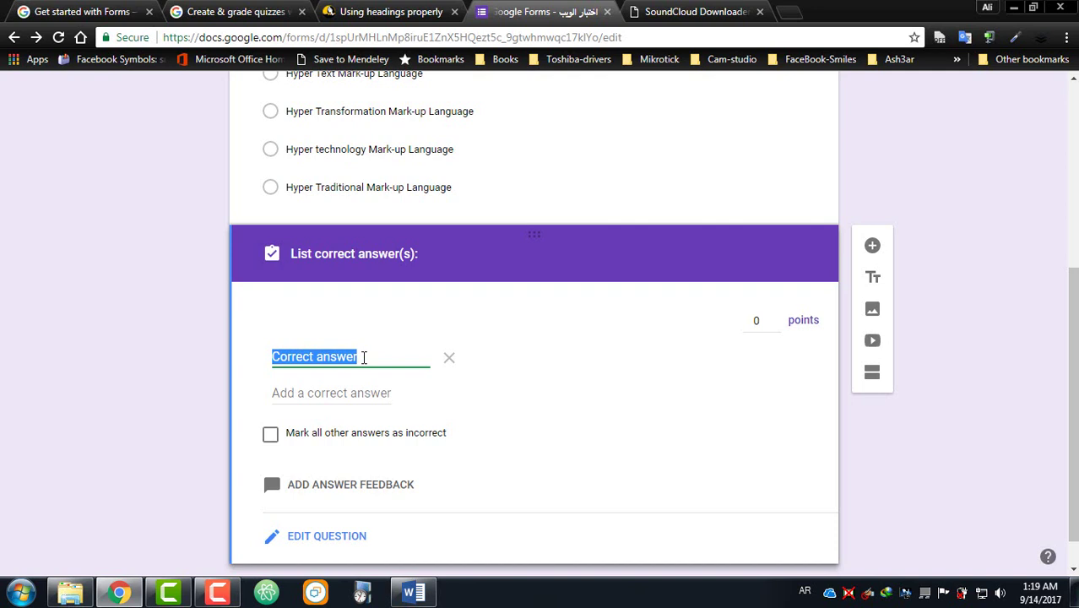
{"action": "left_click", "coordinate": [361, 393]}
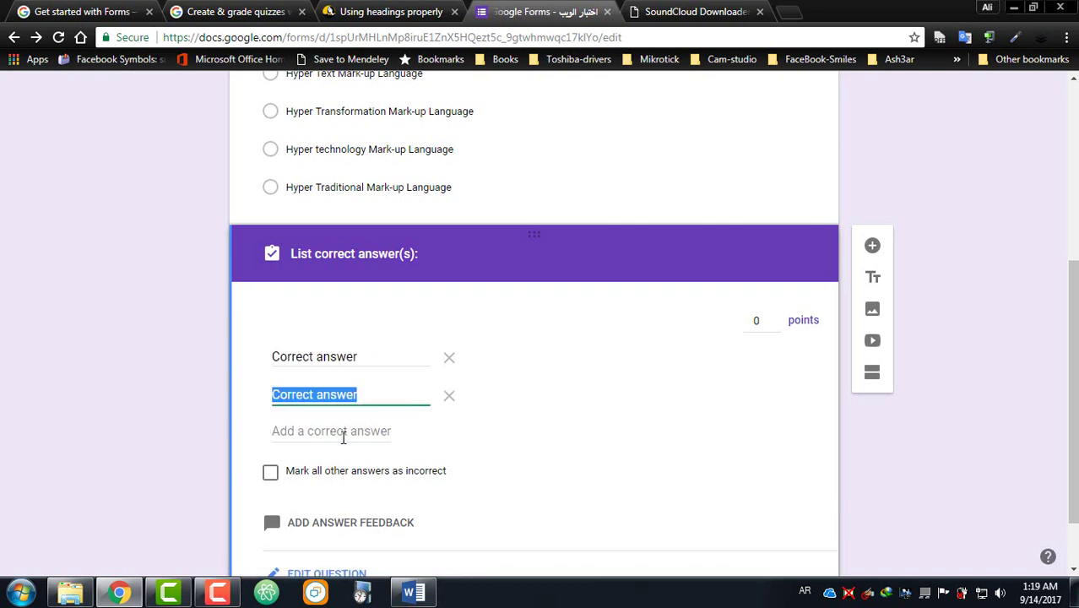
{"action": "left_click", "coordinate": [344, 431]}
{"action": "scroll", "coordinate": [354, 440], "scroll_direction": "down", "scroll_amount": 1}
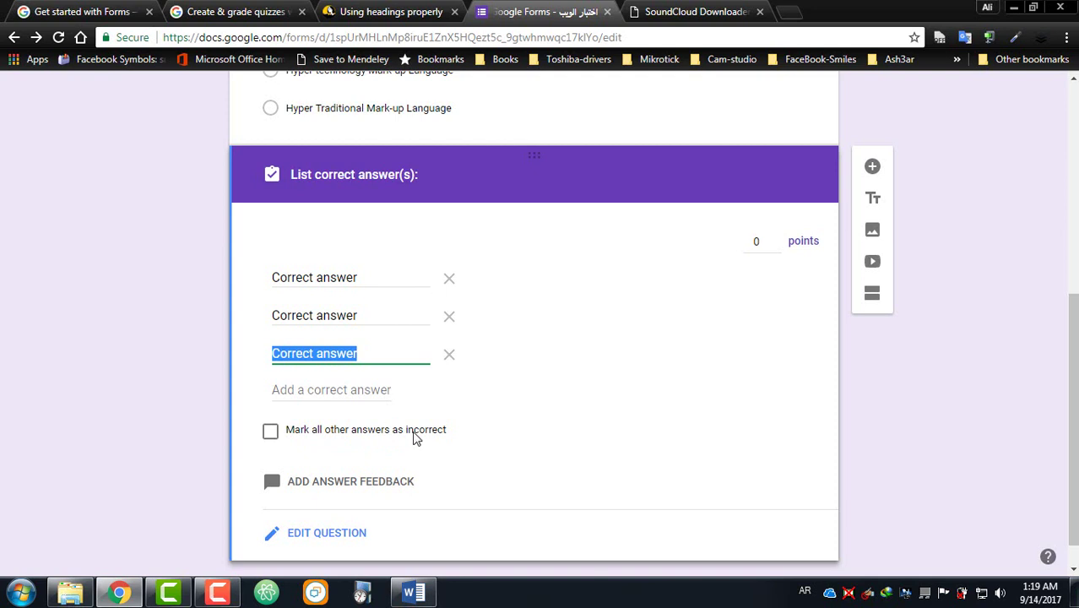
{"action": "left_click", "coordinate": [270, 433]}
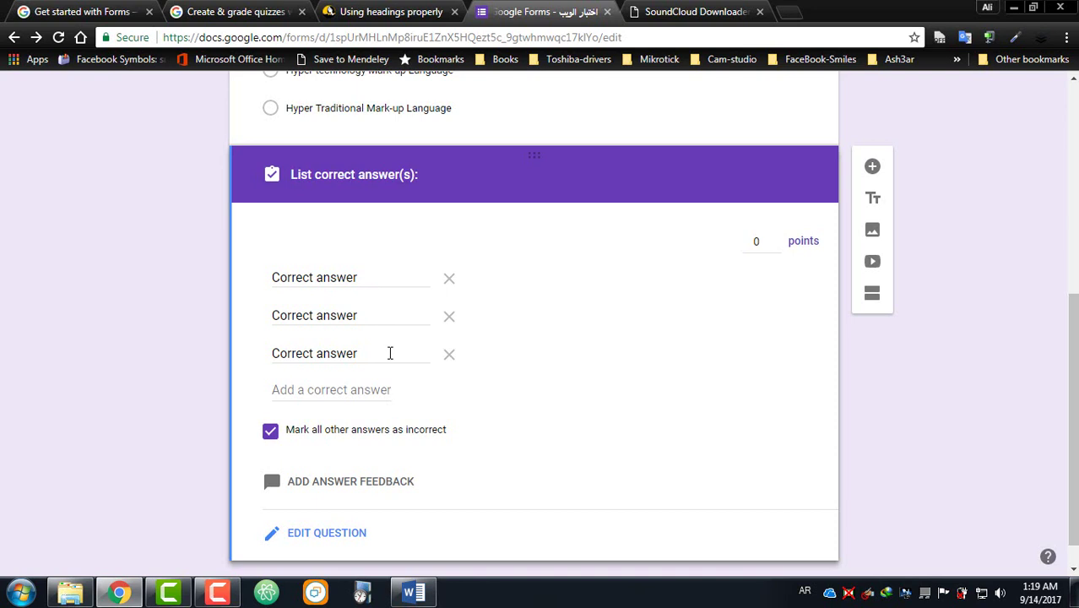
View the short-answer question's empty answer feedback form, close it without saving and return to editing the question.
{"action": "left_click", "coordinate": [366, 481]}
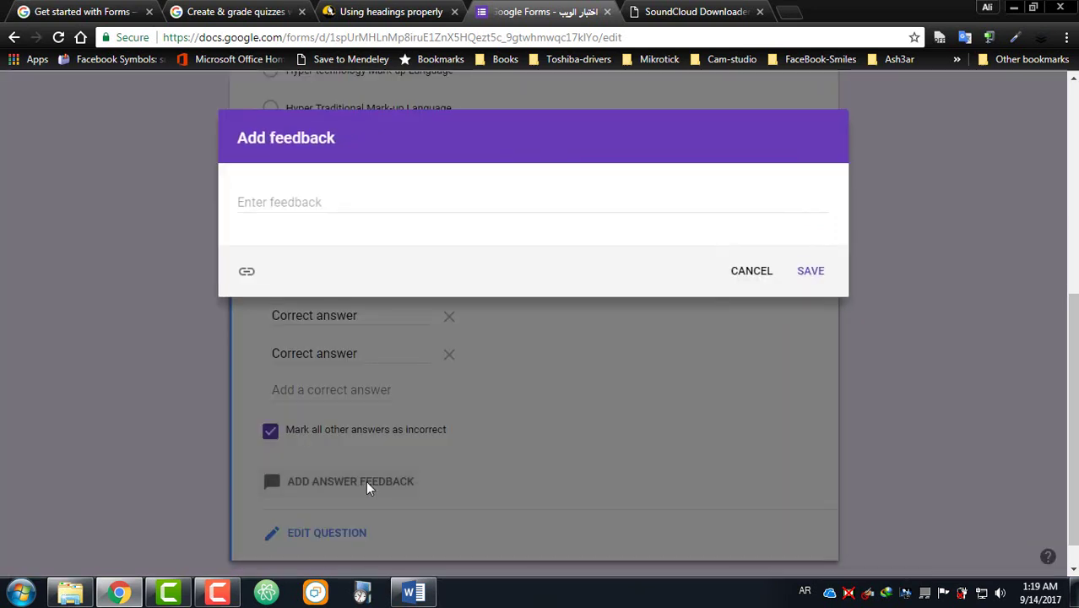
{"action": "left_click", "coordinate": [291, 202]}
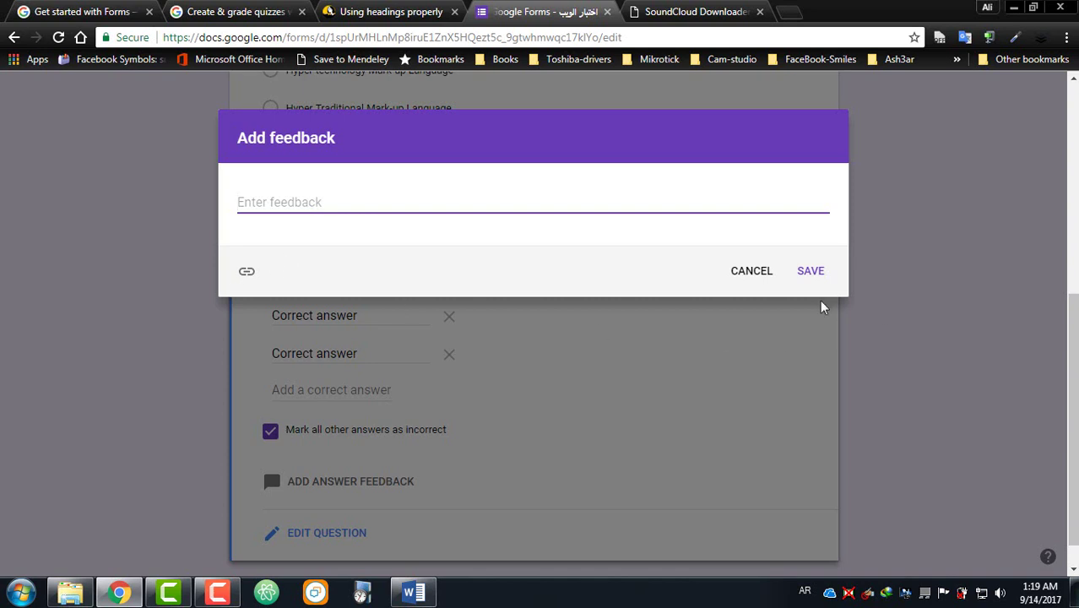
{"action": "left_click", "coordinate": [757, 272]}
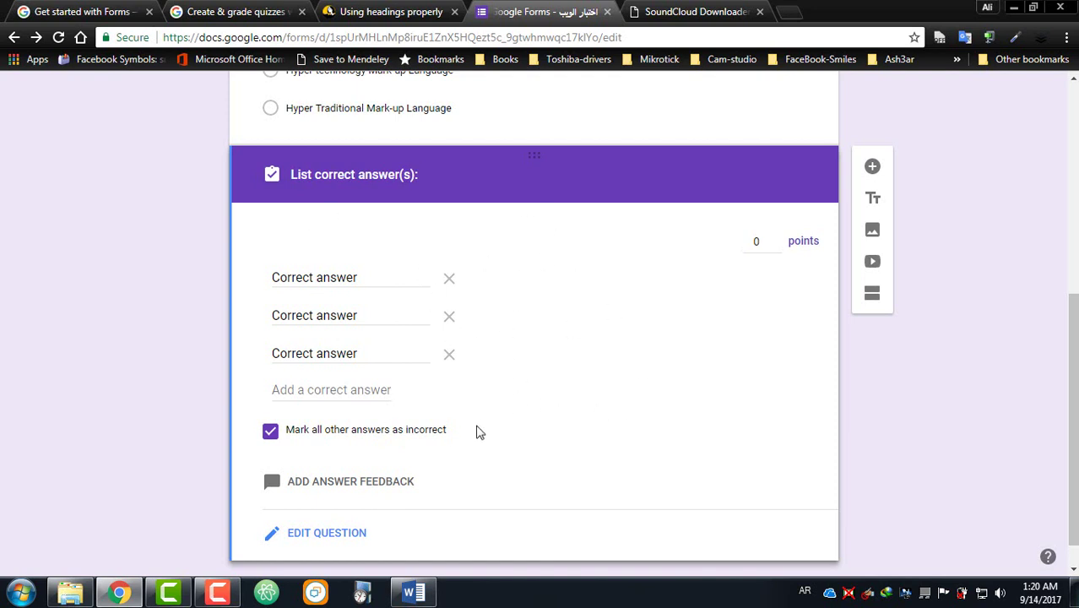
{"action": "left_click", "coordinate": [326, 533]}
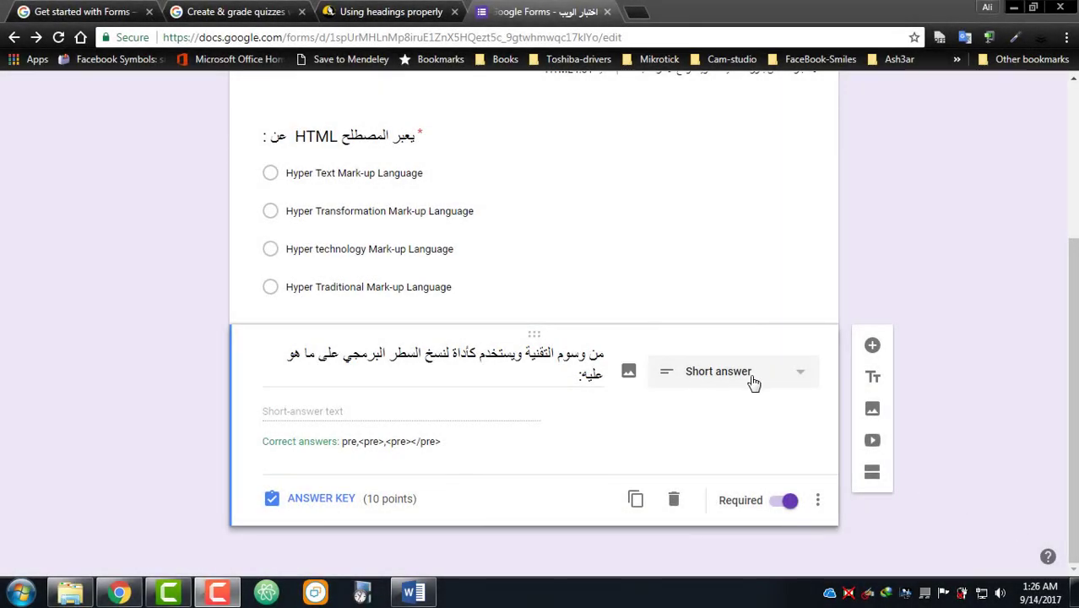
Add a new question after the short-answer question and set its type to File upload.
{"action": "left_click", "coordinate": [874, 346]}
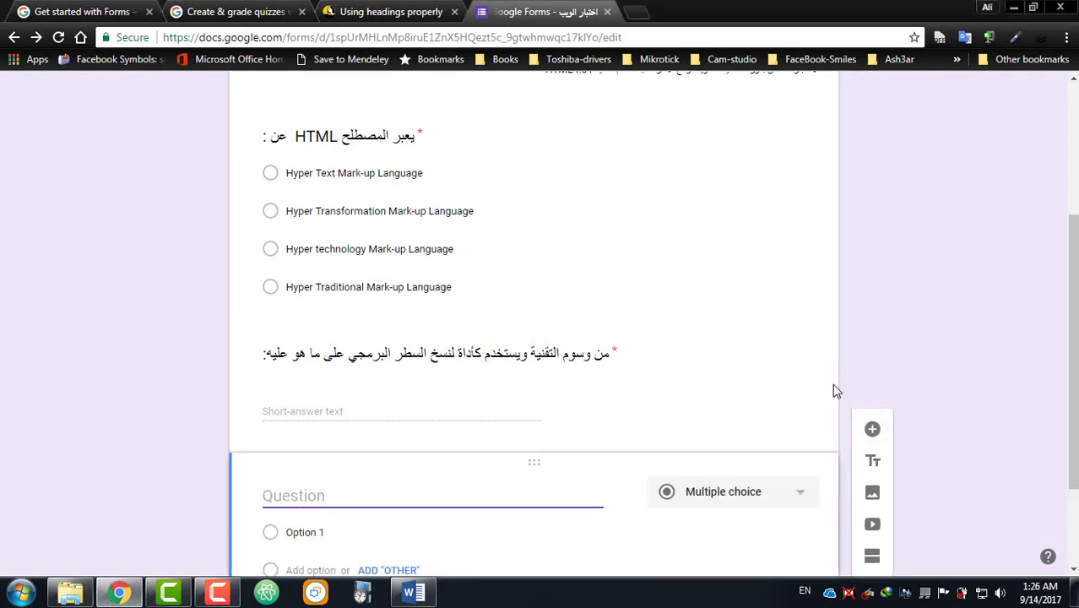
{"action": "left_click", "coordinate": [749, 364]}
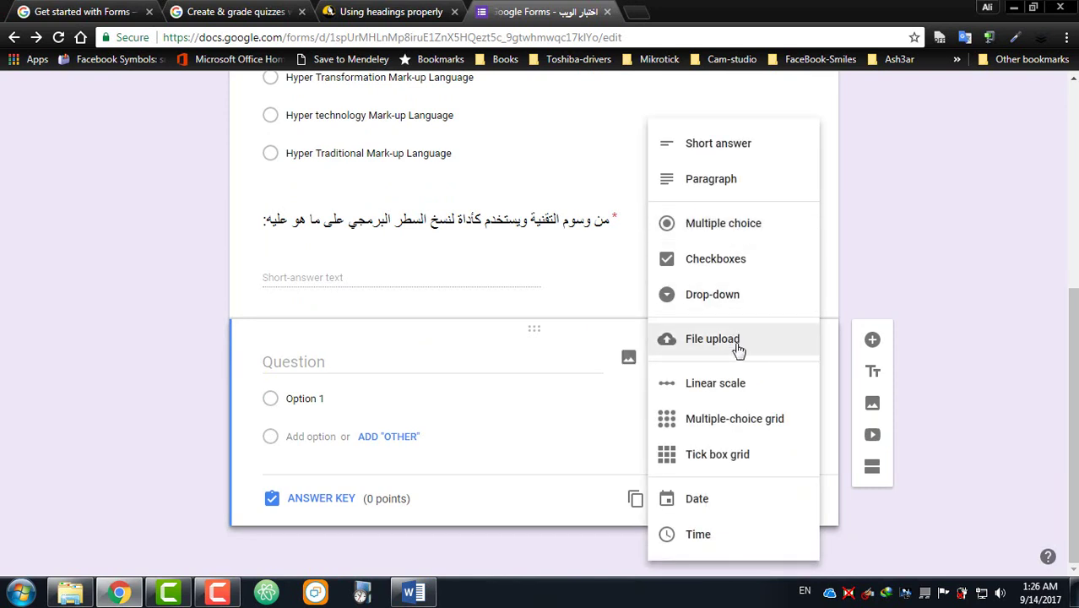
{"action": "left_click", "coordinate": [739, 347]}
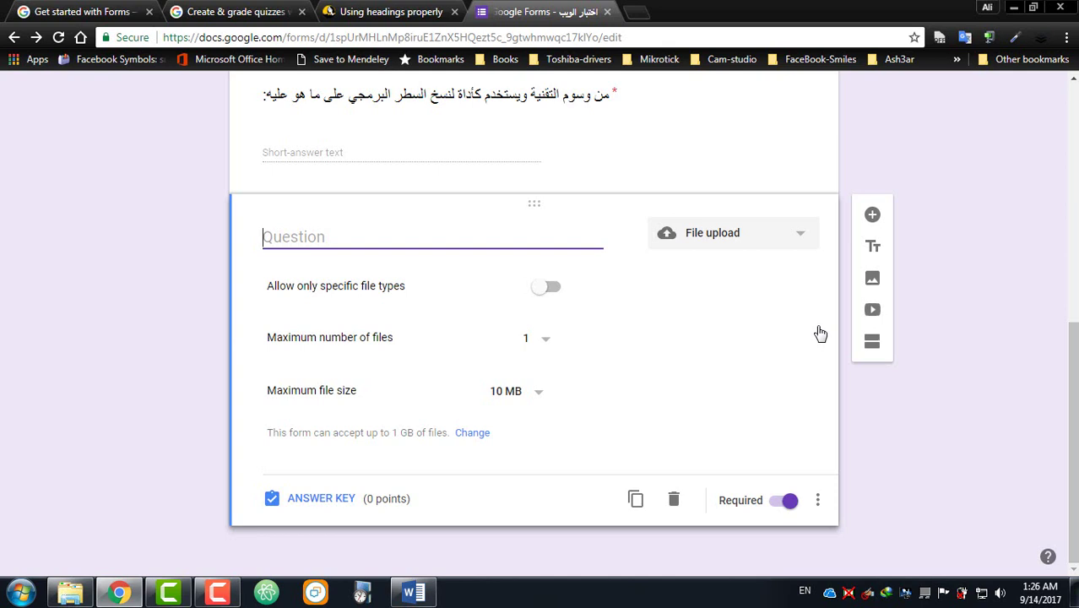
Switch the specific file types restriction on and back off, and view the choices for the maximum number of files.
{"action": "left_click", "coordinate": [550, 288]}
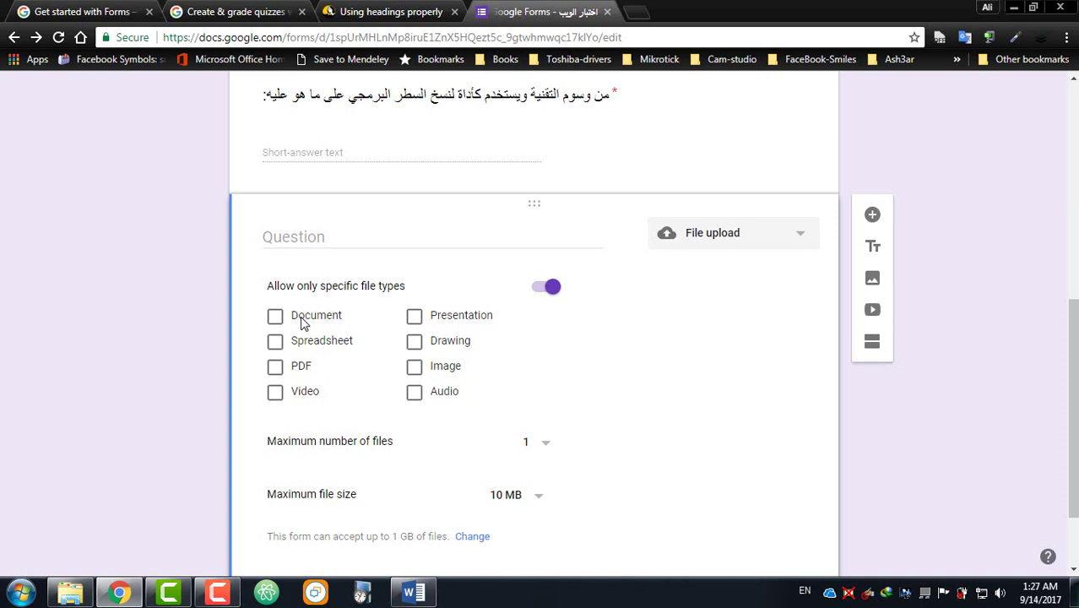
{"action": "left_click", "coordinate": [540, 291]}
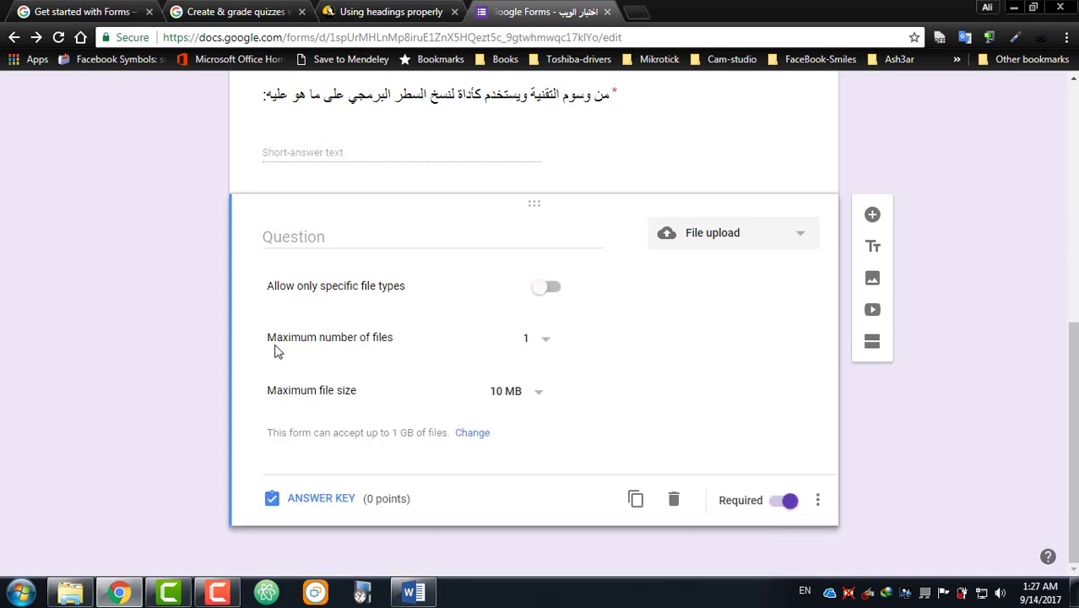
{"action": "left_click", "coordinate": [546, 339]}
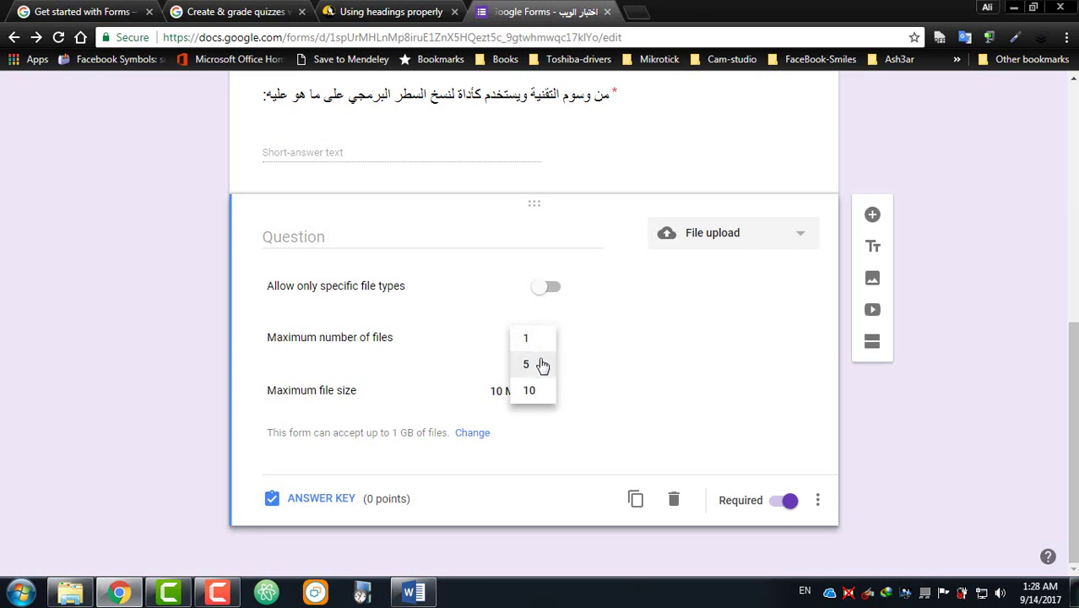
{"action": "left_click", "coordinate": [601, 337]}
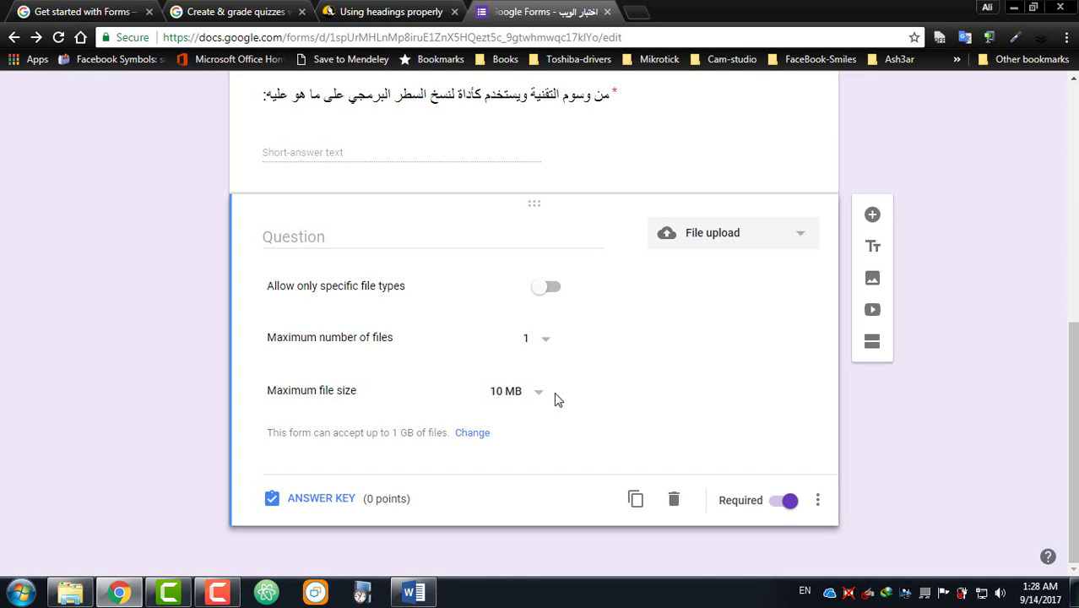
Set the file upload question to 10 points in its answer key and open its answer feedback for entry.
{"action": "left_click", "coordinate": [319, 499]}
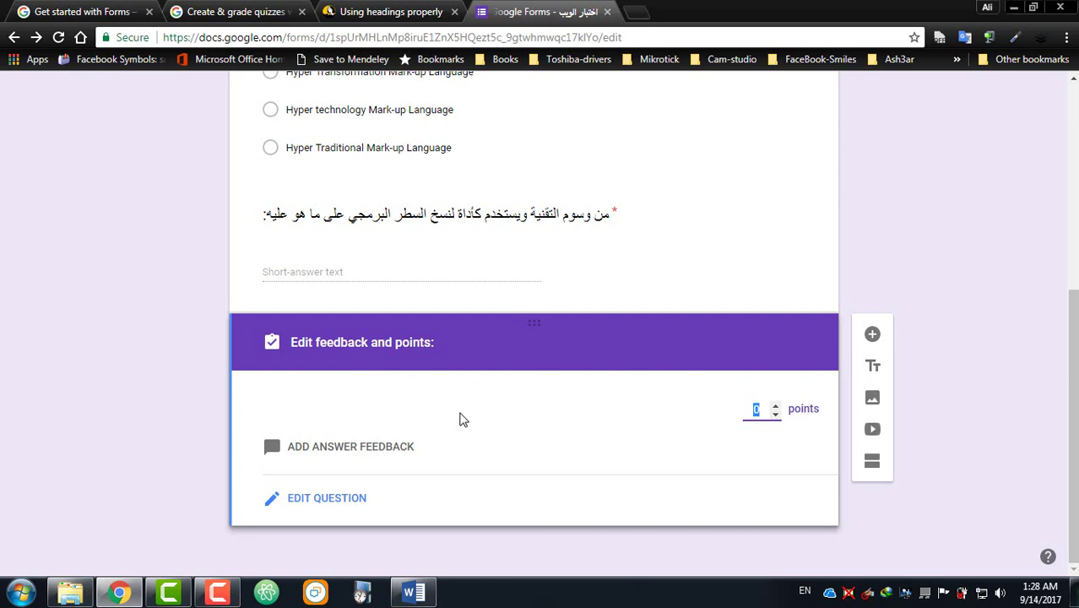
{"action": "type", "text": "10"}
{"action": "left_click", "coordinate": [374, 449]}
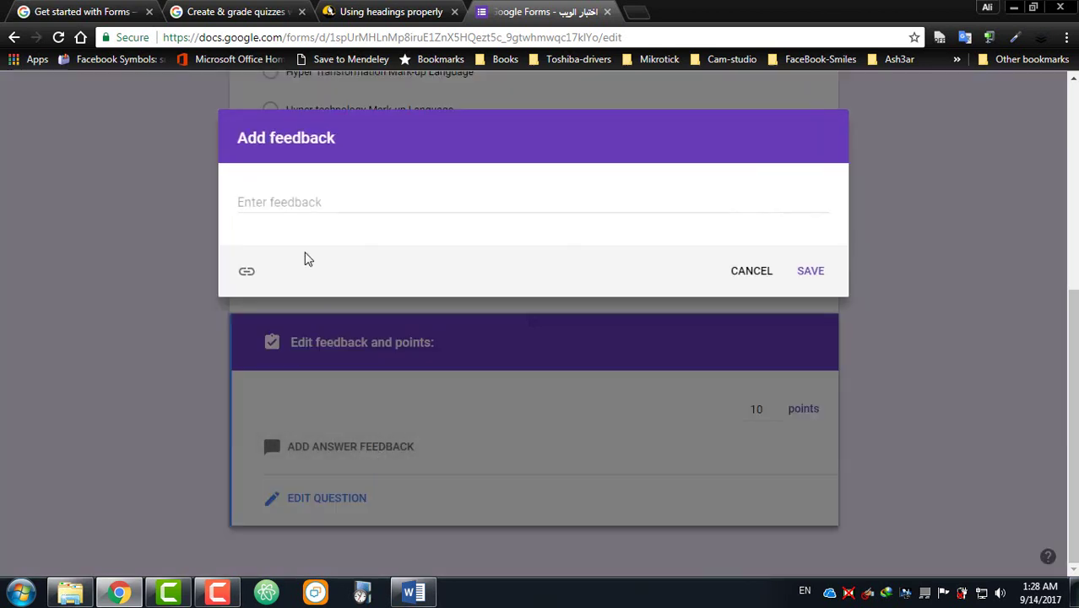
{"action": "left_click", "coordinate": [303, 199]}
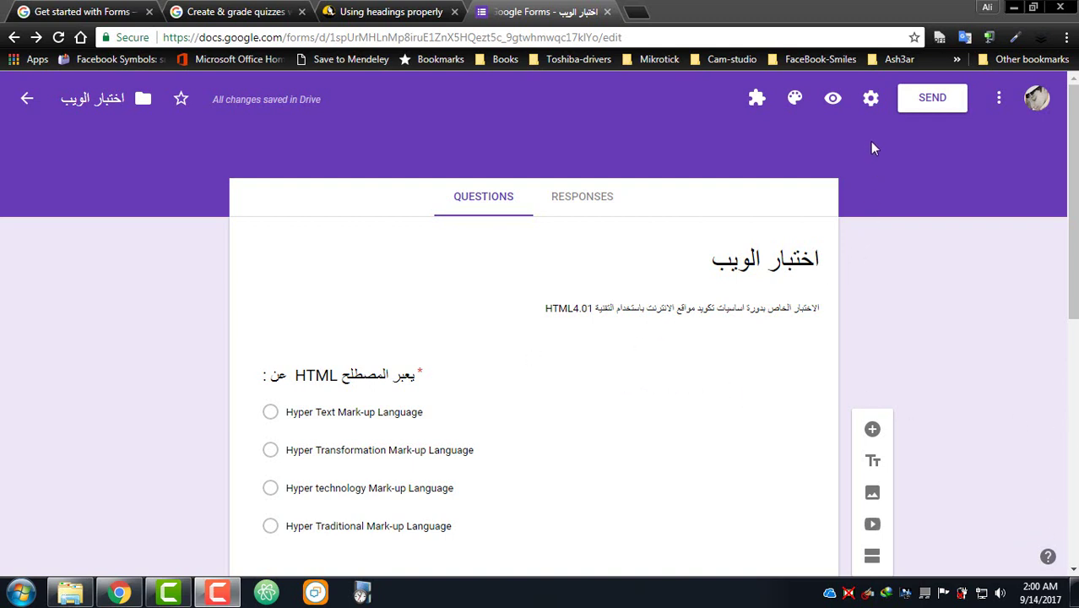
Open the form's quiz settings and examine the mark release options and what respondents can see.
{"action": "left_click", "coordinate": [871, 99]}
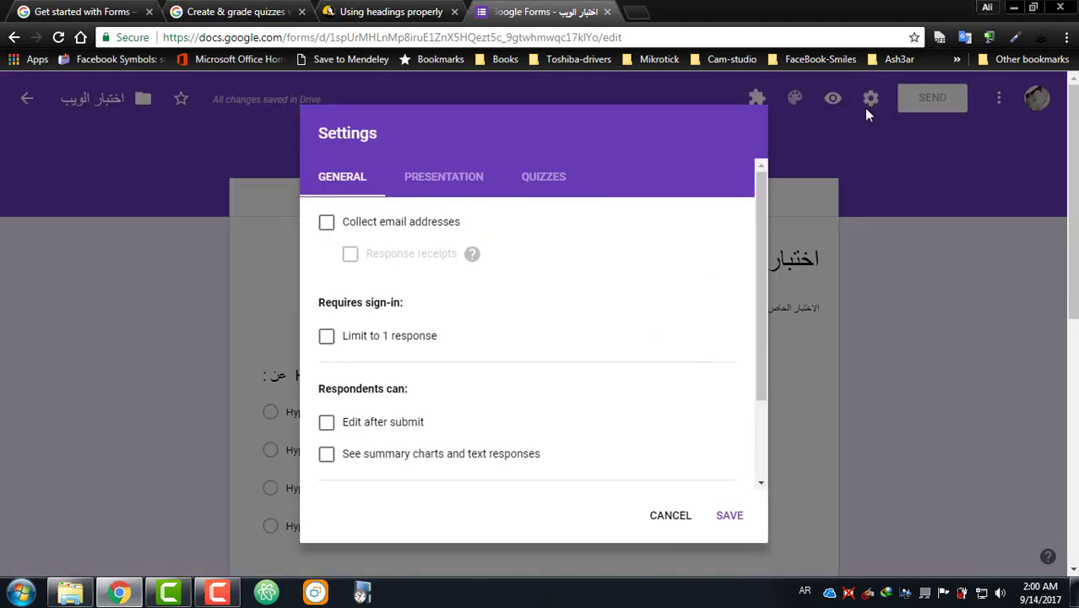
{"action": "left_click", "coordinate": [547, 179]}
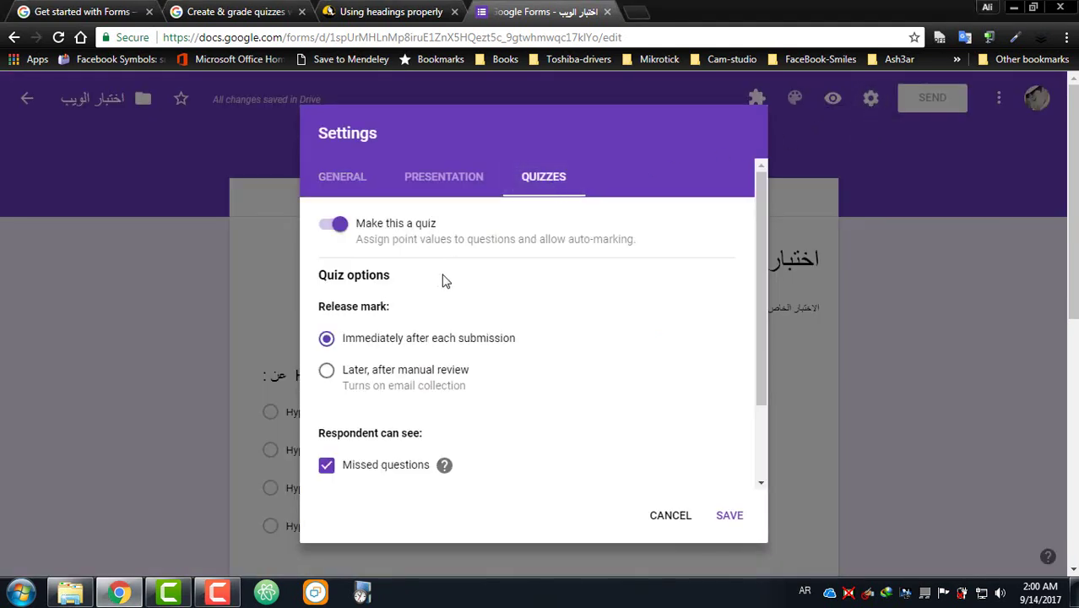
{"action": "scroll", "coordinate": [439, 304], "scroll_direction": "down", "scroll_amount": 2}
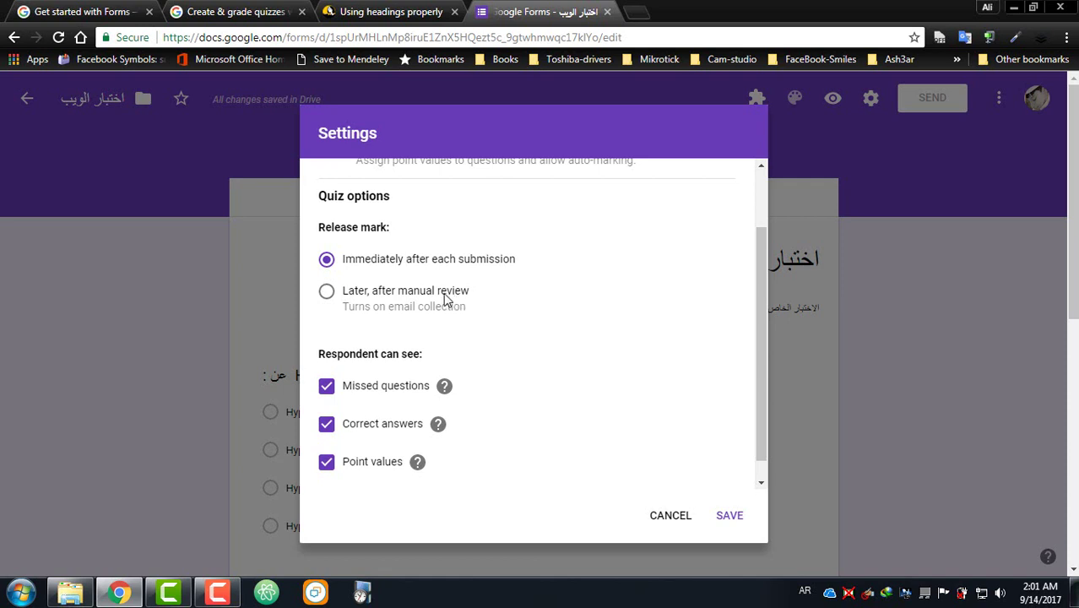
{"action": "scroll", "coordinate": [422, 329], "scroll_direction": "down", "scroll_amount": 1}
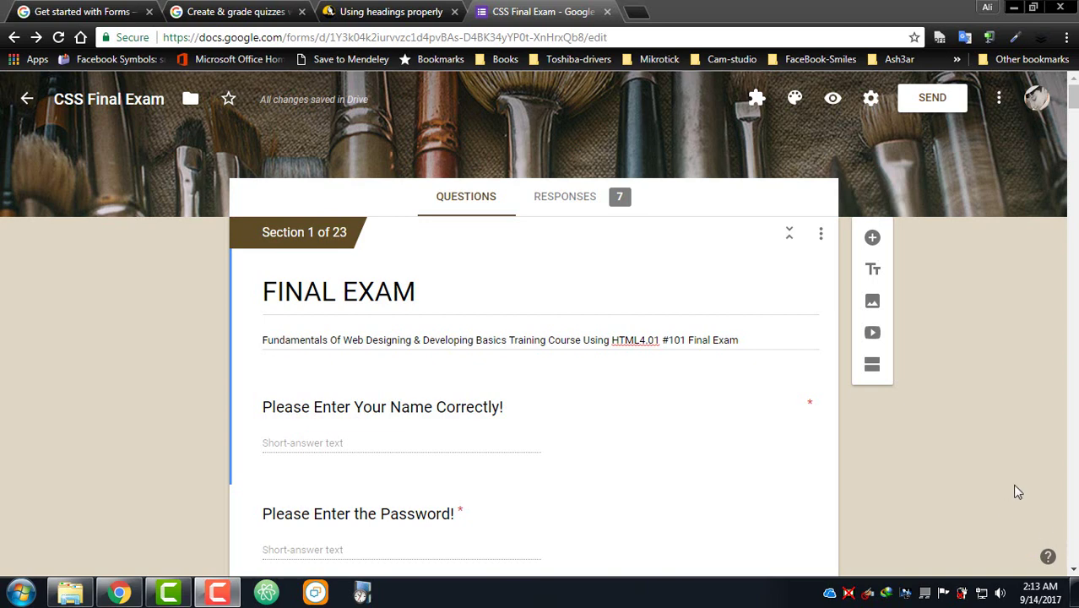
Open the CSS Final Exam form's sending options and look through the email, link and embed methods.
{"action": "left_click", "coordinate": [933, 108]}
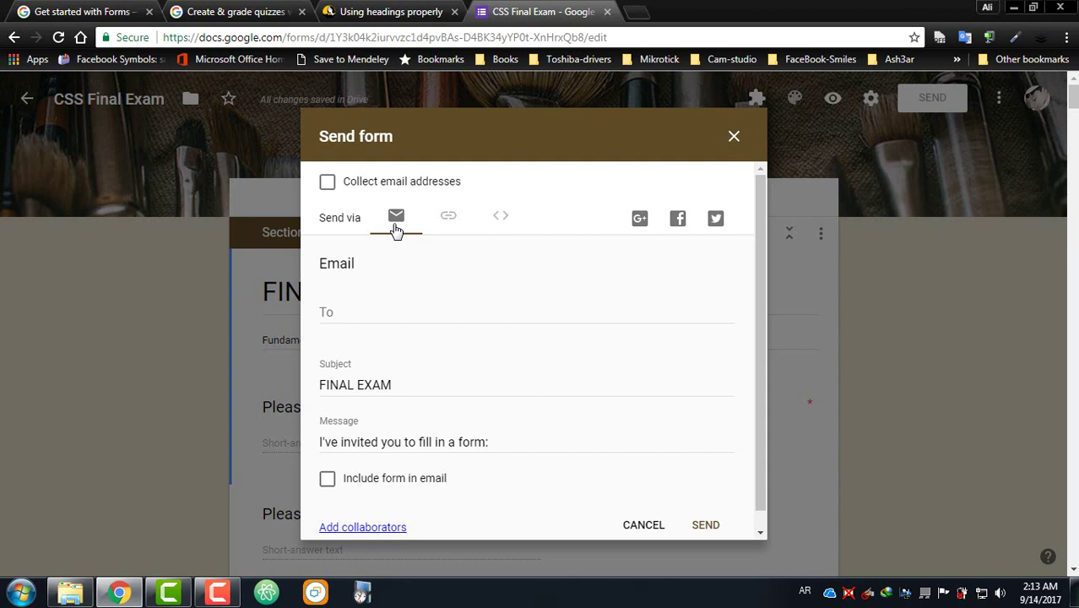
{"action": "left_click", "coordinate": [354, 315]}
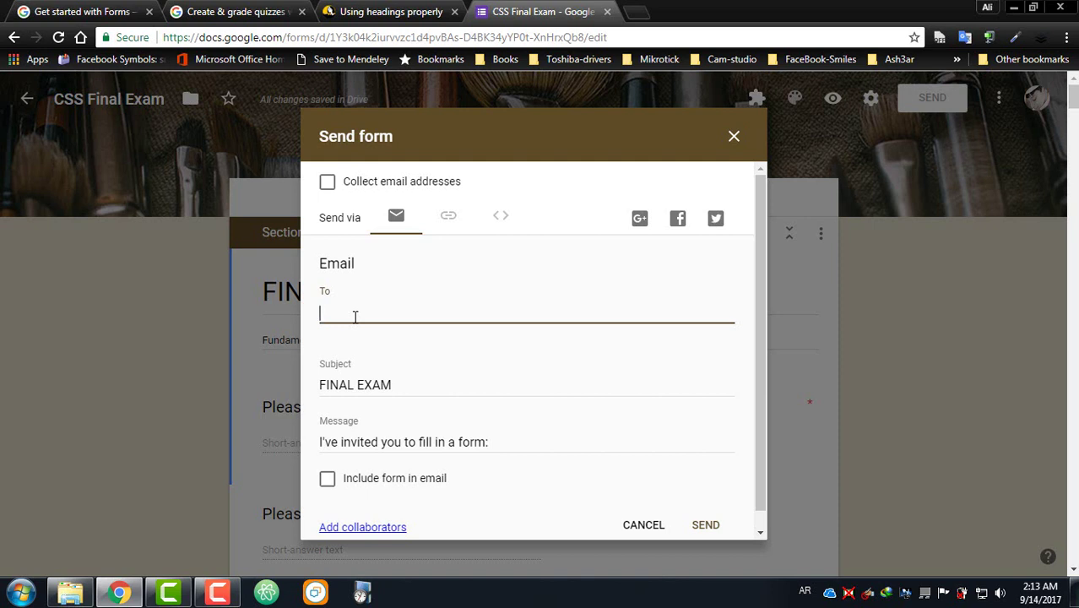
{"action": "left_click", "coordinate": [449, 220]}
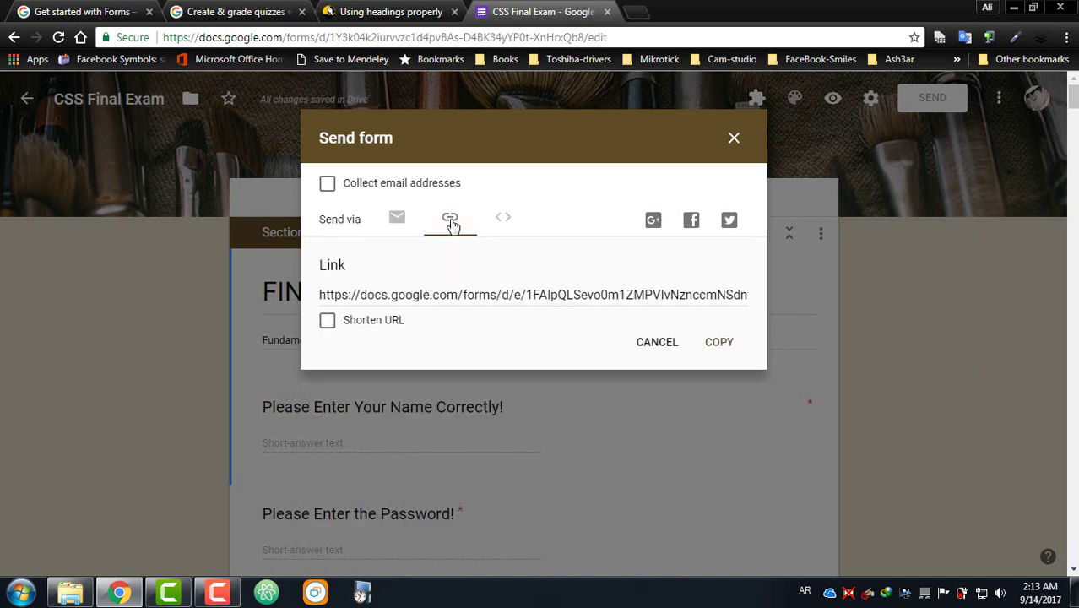
{"action": "left_click", "coordinate": [431, 303]}
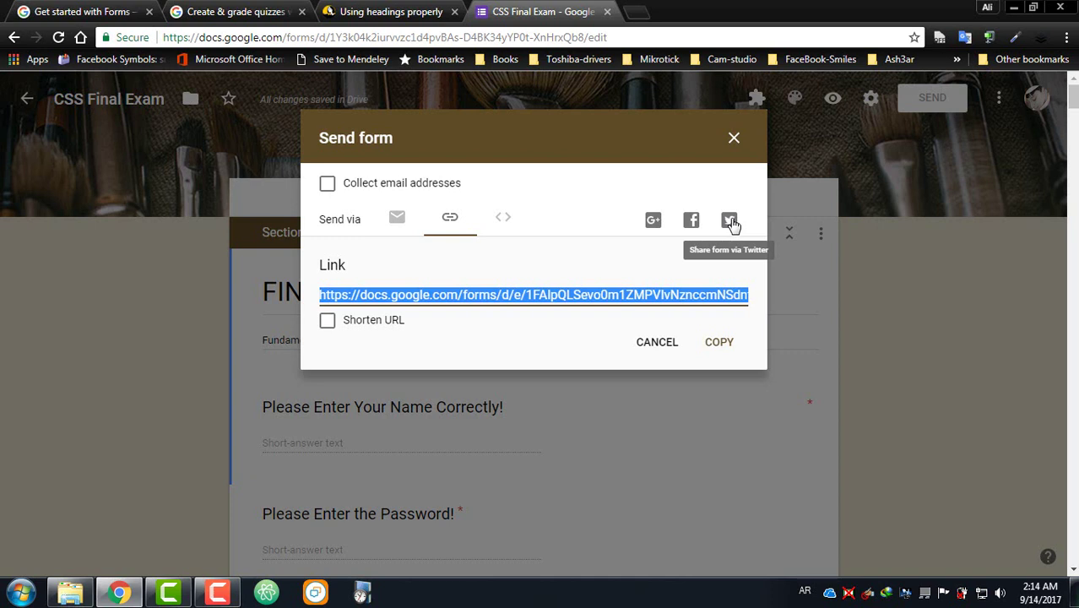
{"action": "left_click", "coordinate": [505, 221]}
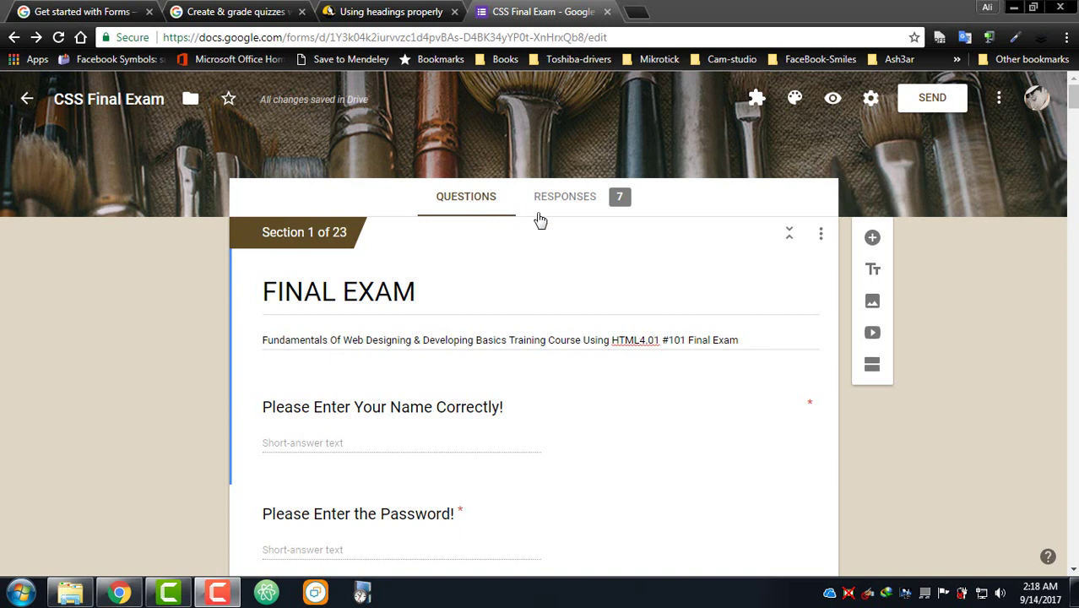
Open the exam's responses and examine the summary insights, including each score bar in the total points distribution.
{"action": "left_click", "coordinate": [569, 215]}
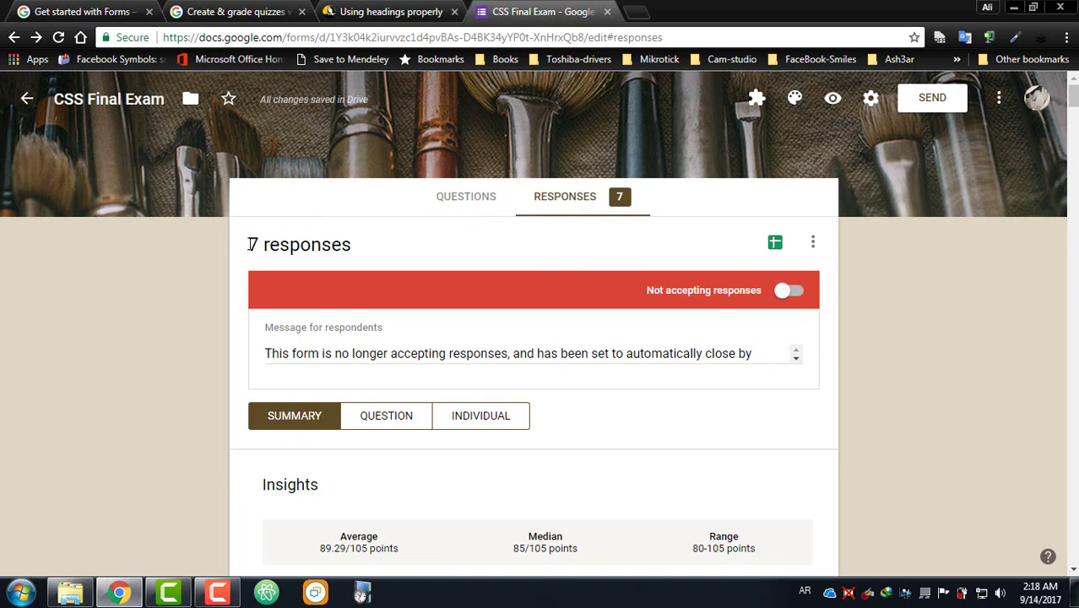
{"action": "left_click_drag", "start_coordinate": [249, 244], "coordinate": [258, 244]}
{"action": "left_click", "coordinate": [292, 244]}
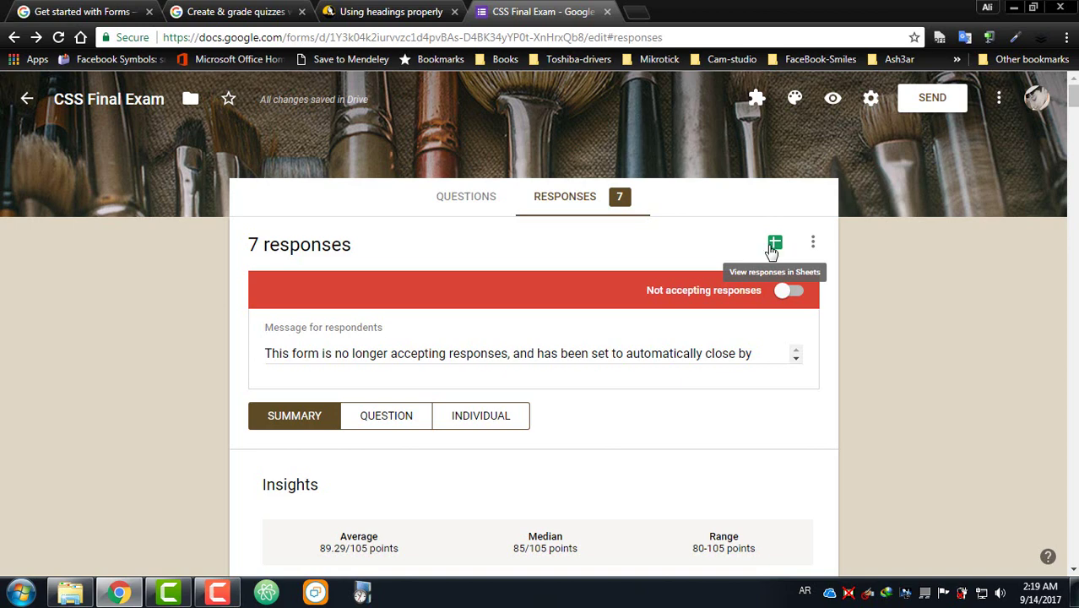
{"action": "scroll", "coordinate": [518, 270], "scroll_direction": "down", "scroll_amount": 1}
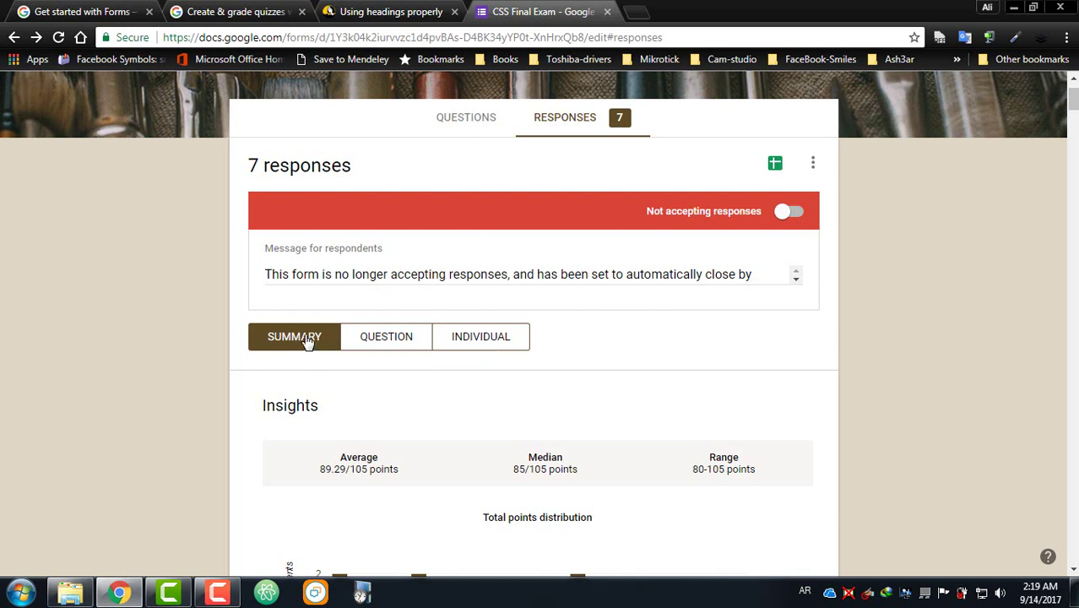
{"action": "scroll", "coordinate": [304, 349], "scroll_direction": "down", "scroll_amount": 2}
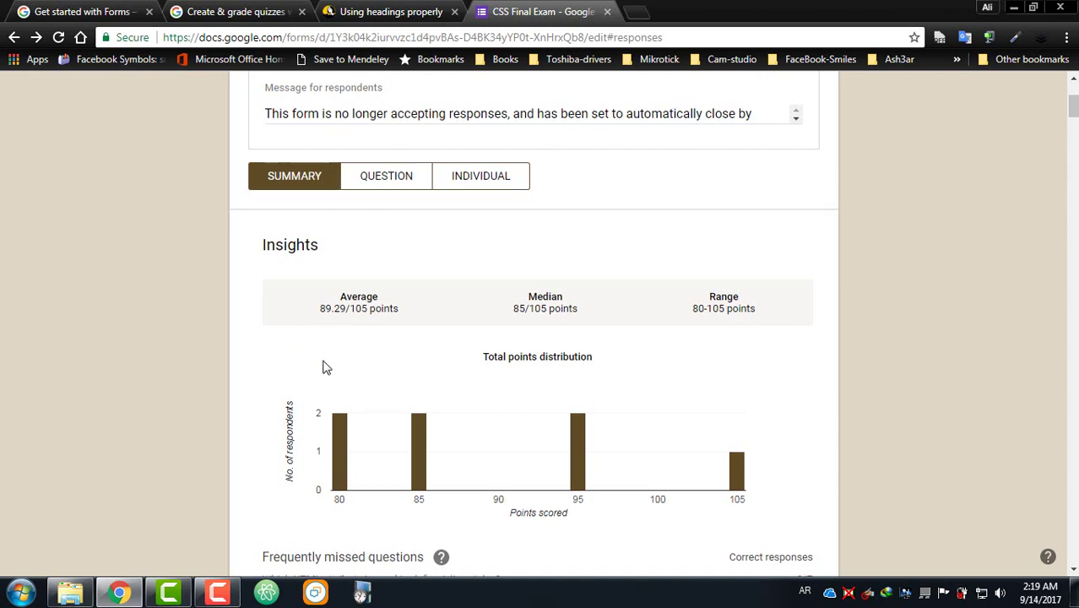
{"action": "scroll", "coordinate": [325, 366], "scroll_direction": "down", "scroll_amount": 1}
{"action": "mouse_move", "coordinate": [350, 386]}
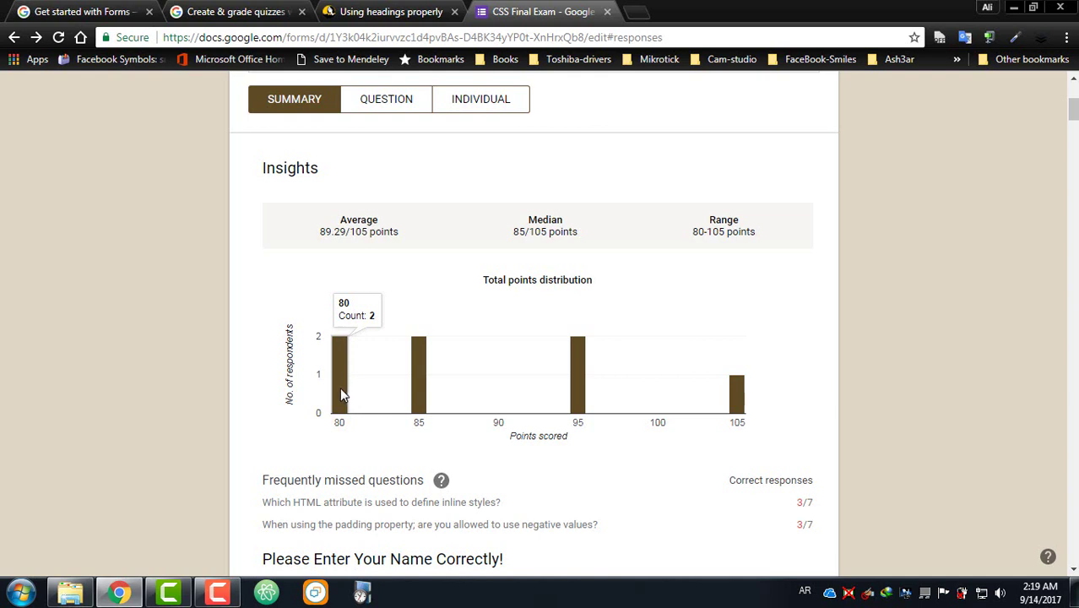
{"action": "mouse_move", "coordinate": [422, 387]}
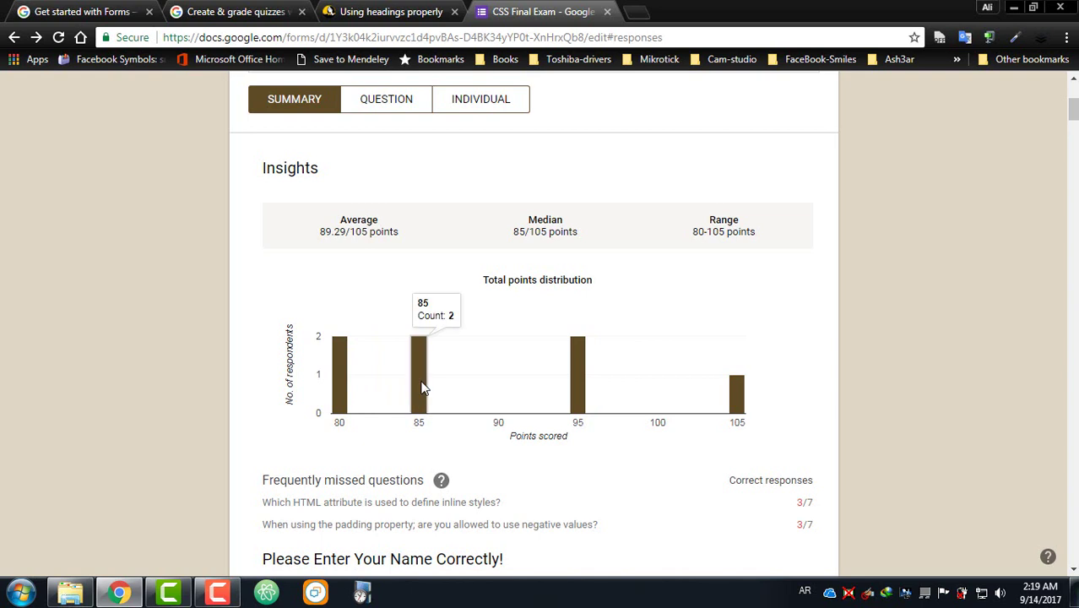
{"action": "mouse_move", "coordinate": [579, 397]}
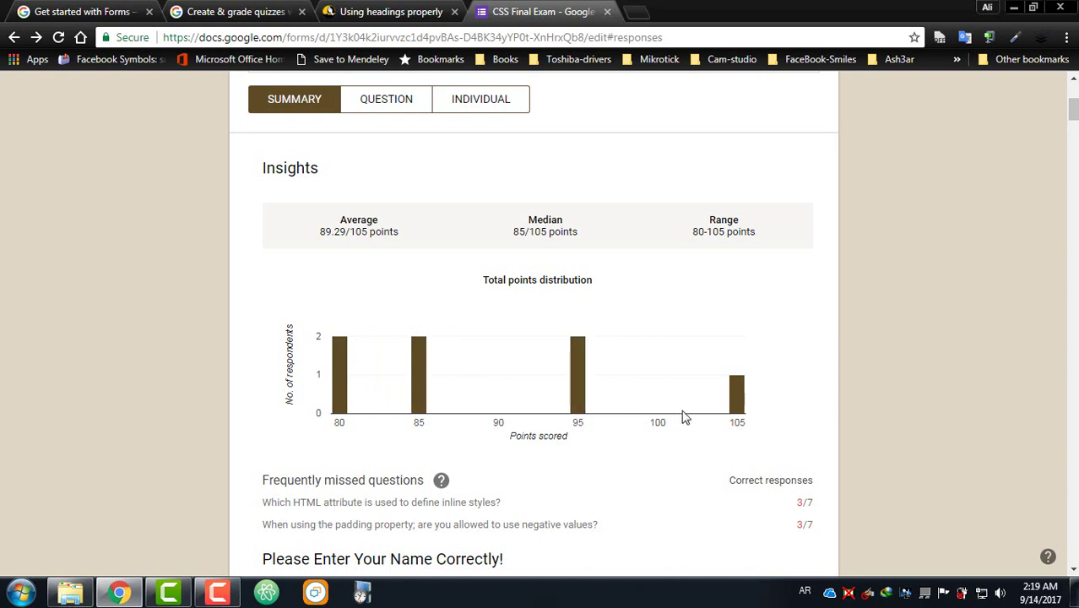
{"action": "mouse_move", "coordinate": [738, 403]}
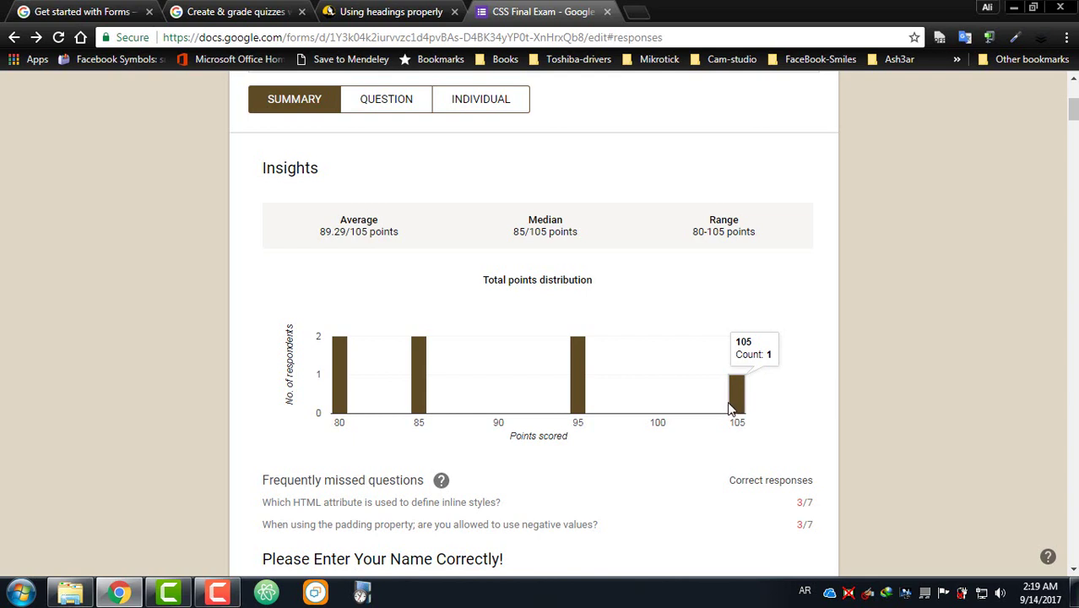
Review the frequently missed questions and the list of submitted respondent names in the response summary.
{"action": "scroll", "coordinate": [629, 394], "scroll_direction": "down", "scroll_amount": 3}
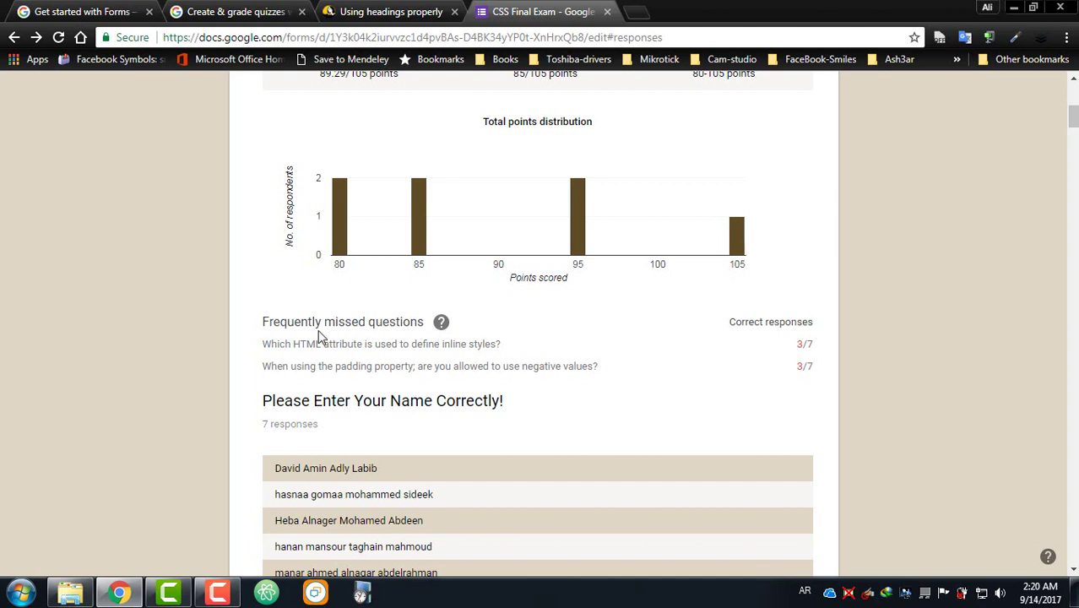
{"action": "left_click_drag", "start_coordinate": [295, 346], "coordinate": [314, 379]}
{"action": "left_click", "coordinate": [121, 375]}
{"action": "scroll", "coordinate": [143, 391], "scroll_direction": "down", "scroll_amount": 2}
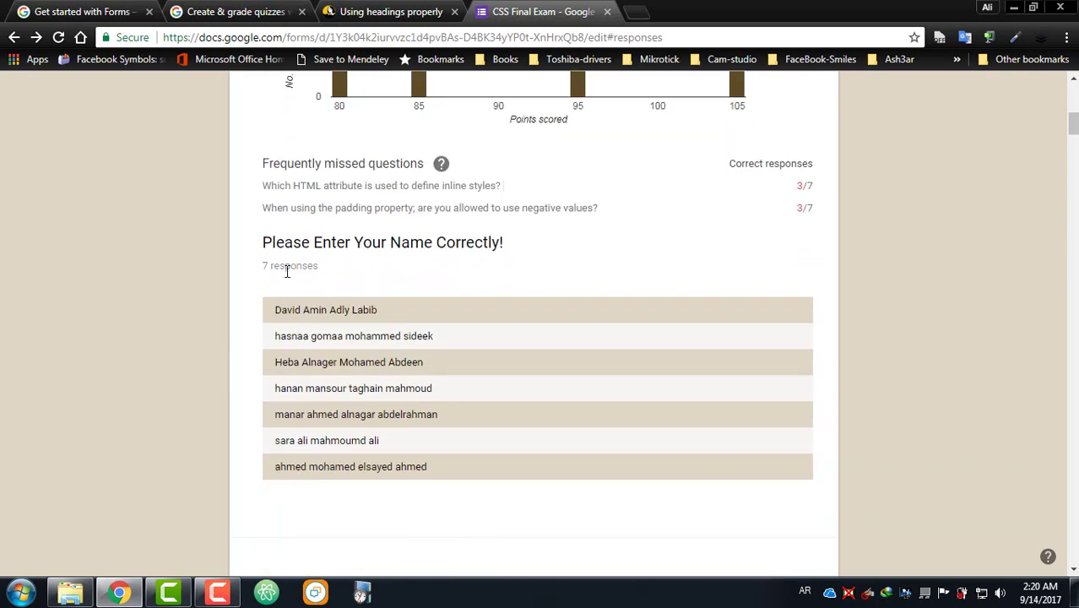
{"action": "scroll", "coordinate": [285, 270], "scroll_direction": "down", "scroll_amount": 1}
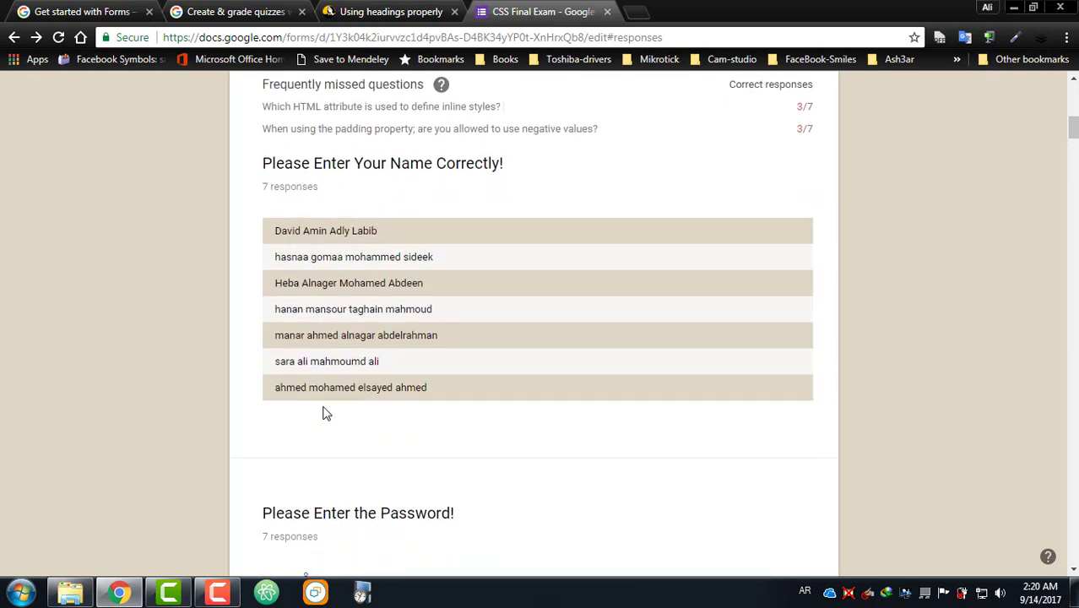
Look through the answer charts for the first exam questions and inspect the answer bars of the inline styles question.
{"action": "scroll", "coordinate": [323, 412], "scroll_direction": "down", "scroll_amount": 3}
{"action": "scroll", "coordinate": [344, 356], "scroll_direction": "down", "scroll_amount": 5}
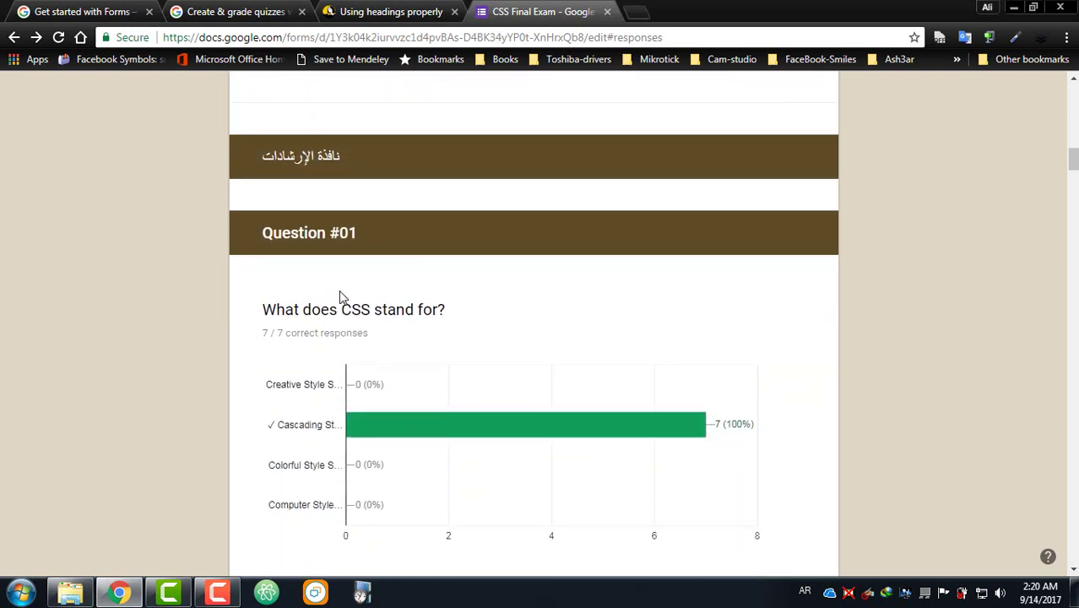
{"action": "scroll", "coordinate": [342, 291], "scroll_direction": "down", "scroll_amount": 1}
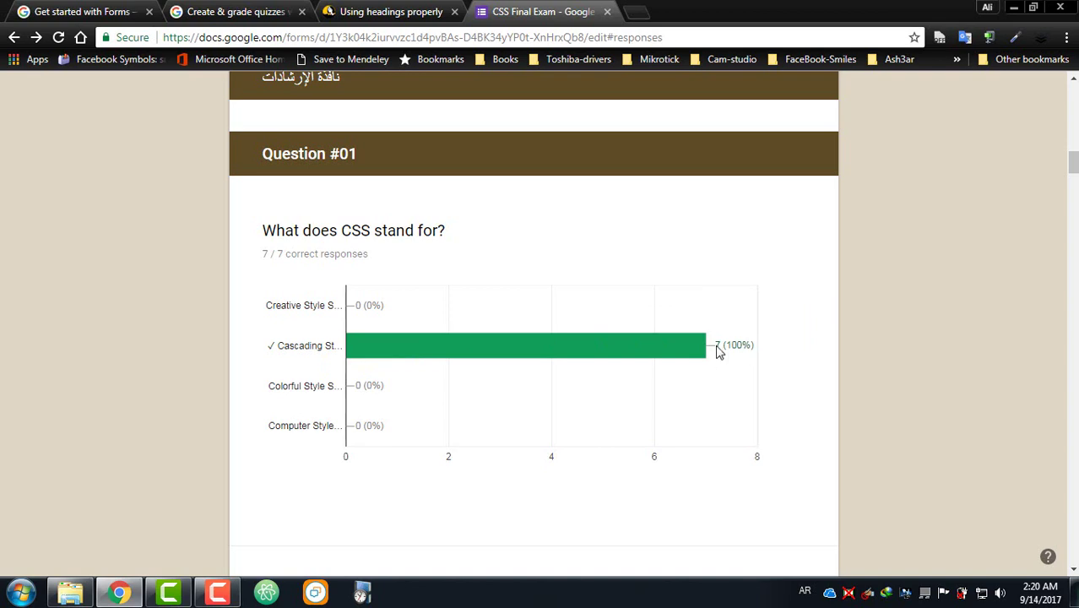
{"action": "scroll", "coordinate": [719, 338], "scroll_direction": "down", "scroll_amount": 18}
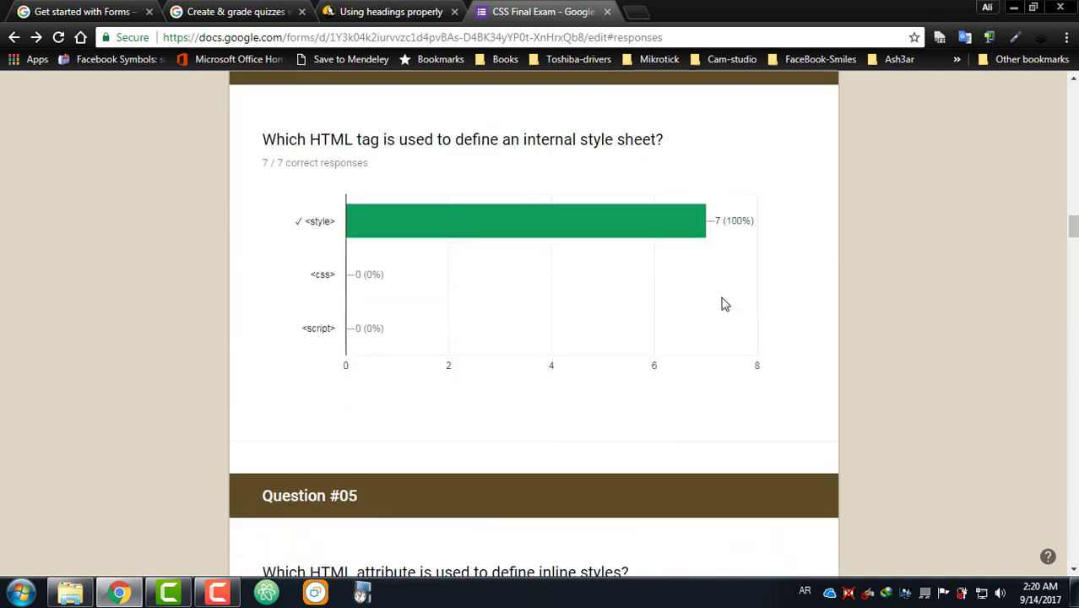
{"action": "scroll", "coordinate": [723, 304], "scroll_direction": "down", "scroll_amount": 5}
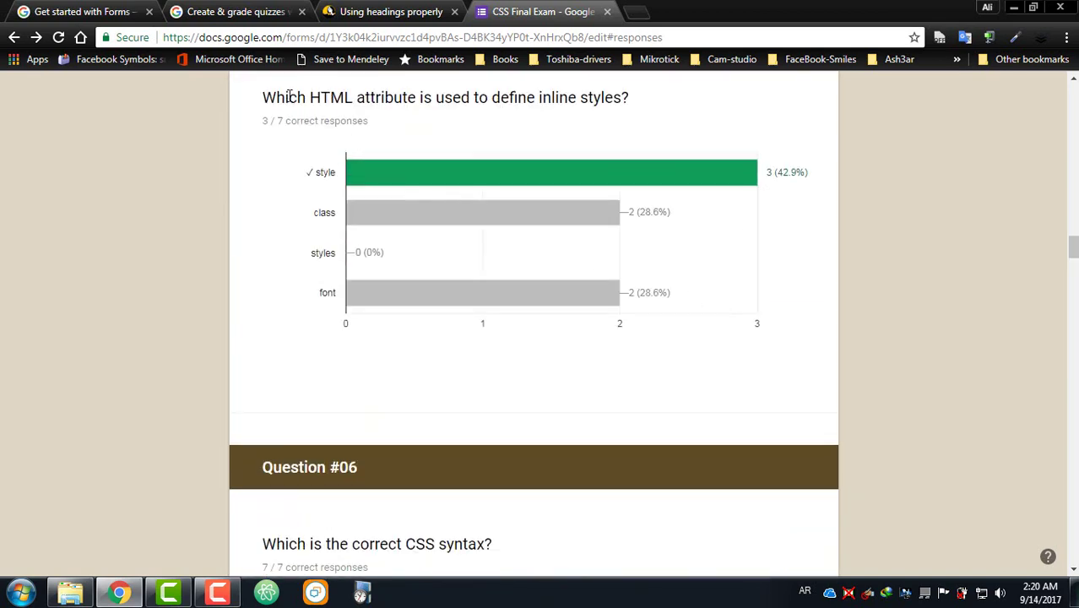
{"action": "mouse_move", "coordinate": [758, 184]}
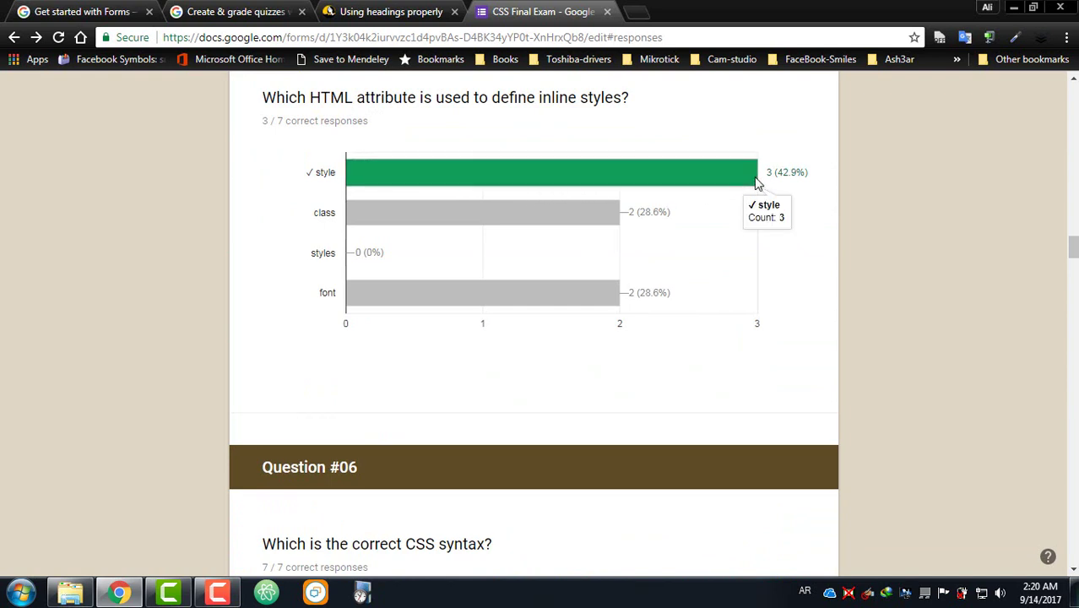
{"action": "mouse_move", "coordinate": [566, 223]}
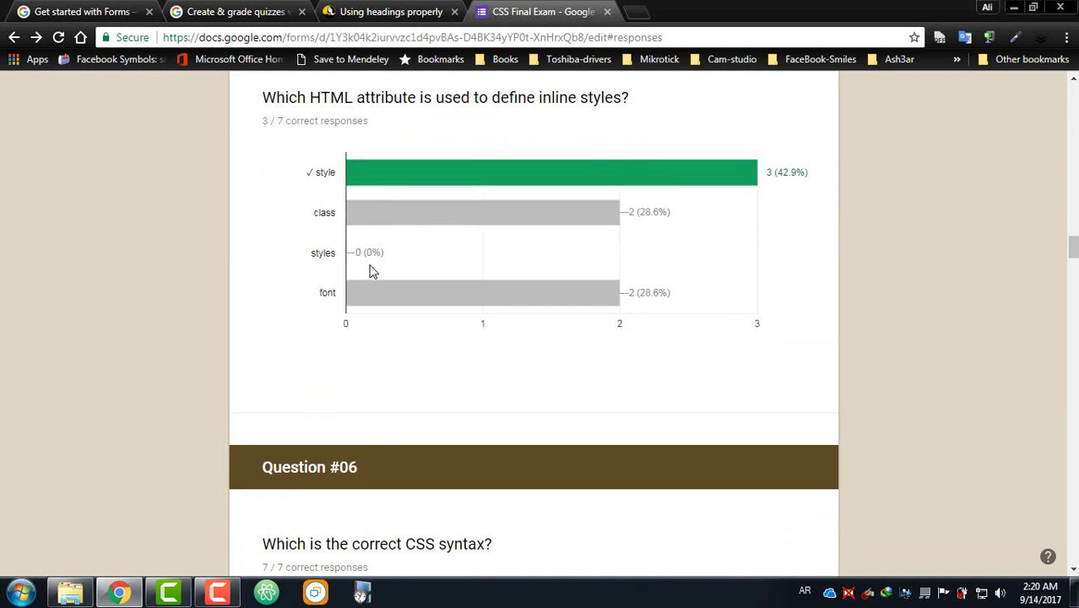
{"action": "mouse_move", "coordinate": [404, 296]}
{"action": "mouse_move", "coordinate": [450, 180]}
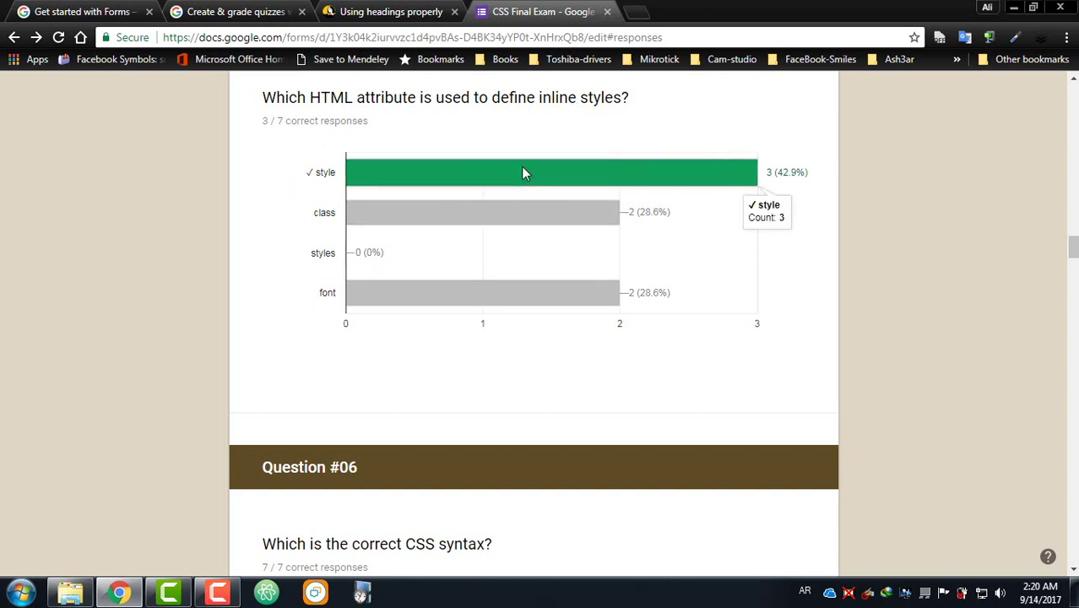
Switch to the per-question responses and view the grading of "What is the correct HTML for referring to an external style sheet?".
{"action": "scroll", "coordinate": [503, 369], "scroll_direction": "up", "scroll_amount": 15}
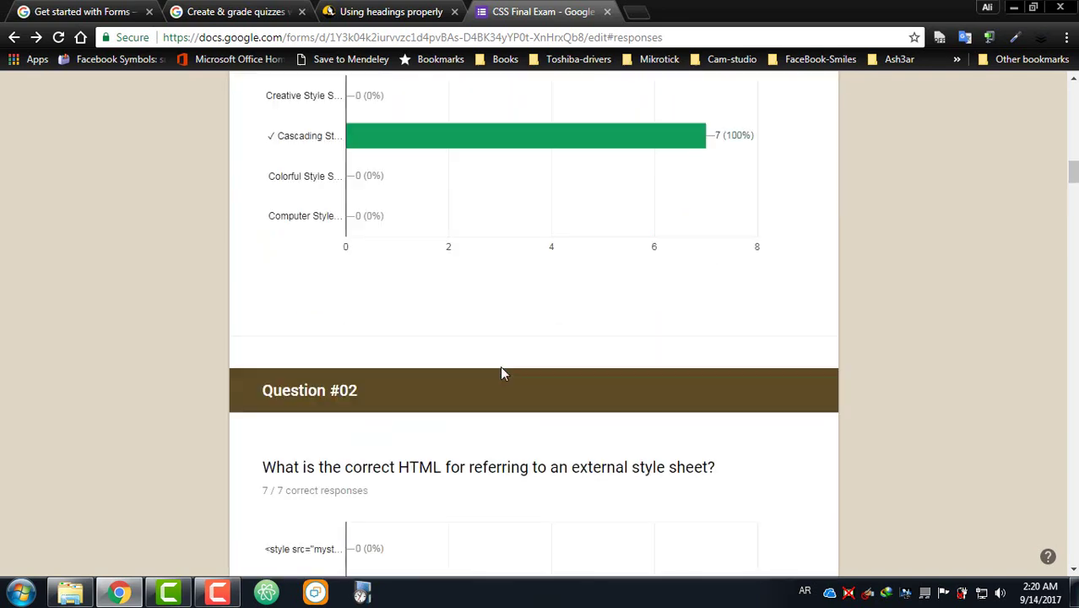
{"action": "scroll", "coordinate": [501, 372], "scroll_direction": "up", "scroll_amount": 10}
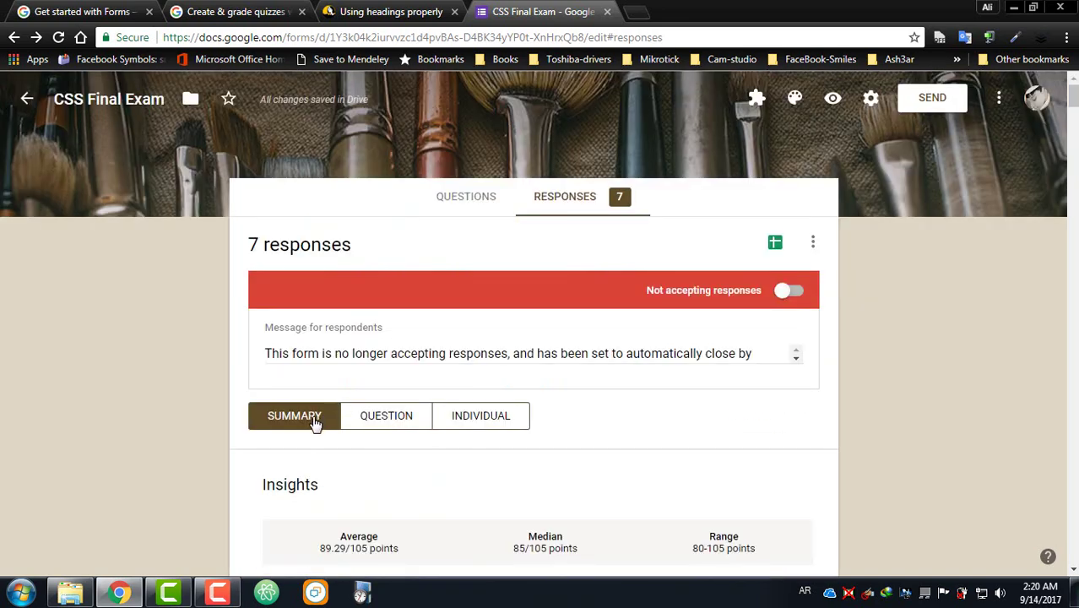
{"action": "scroll", "coordinate": [314, 422], "scroll_direction": "down", "scroll_amount": 1}
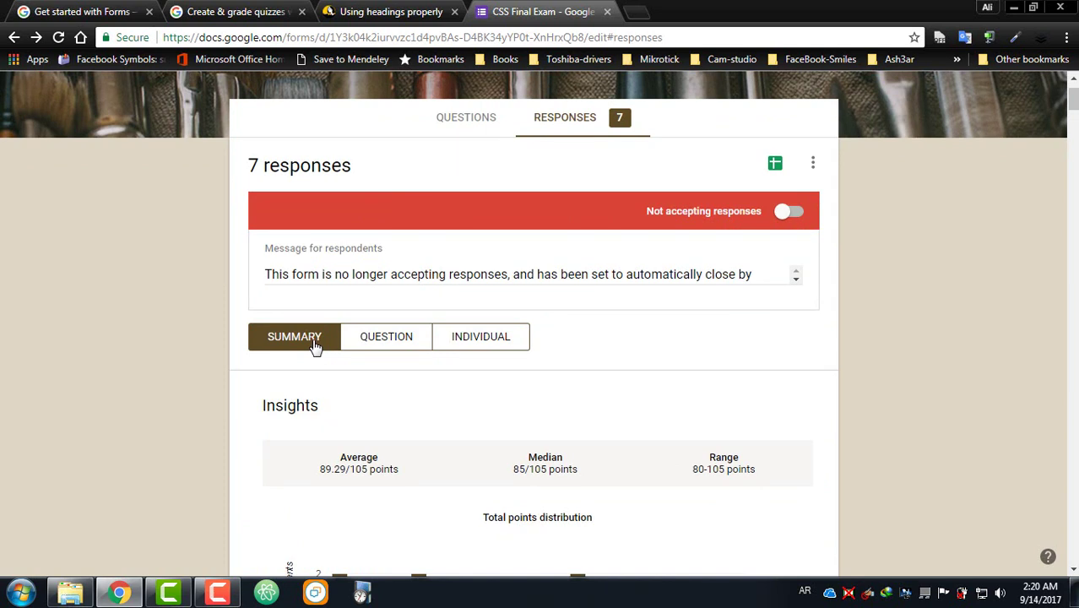
{"action": "left_click", "coordinate": [368, 340]}
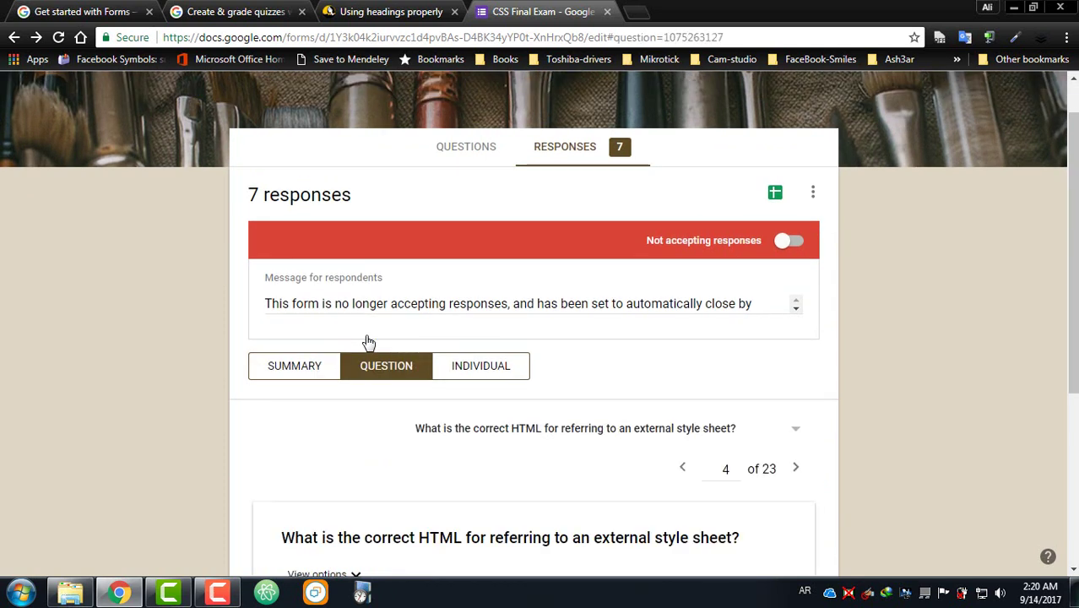
{"action": "scroll", "coordinate": [394, 367], "scroll_direction": "down", "scroll_amount": 1}
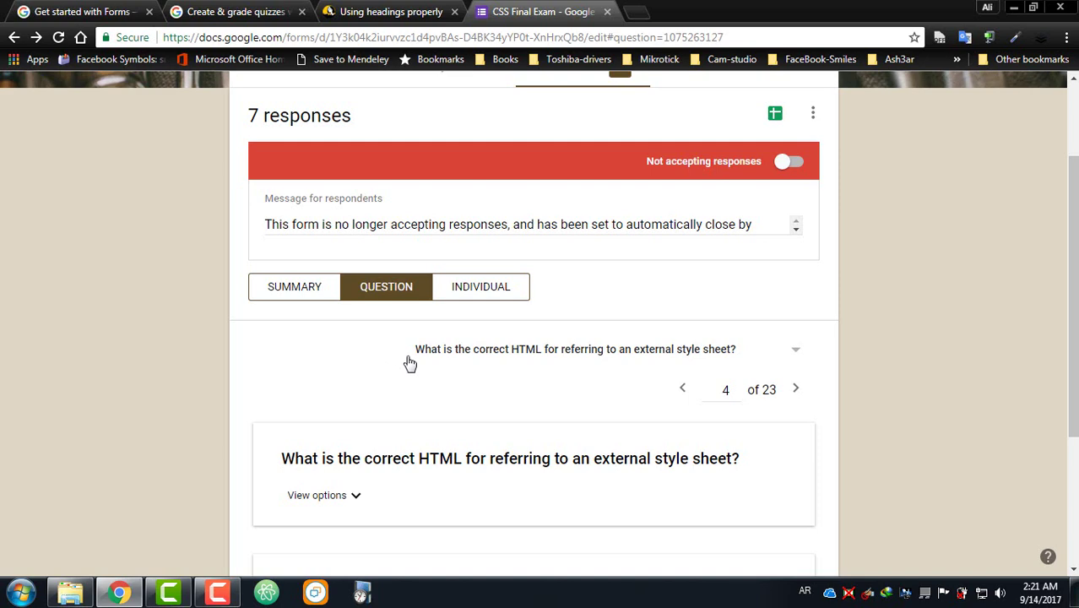
{"action": "left_click", "coordinate": [675, 355]}
{"action": "scroll", "coordinate": [642, 355], "scroll_direction": "down", "scroll_amount": 4}
{"action": "scroll", "coordinate": [639, 373], "scroll_direction": "up", "scroll_amount": 5}
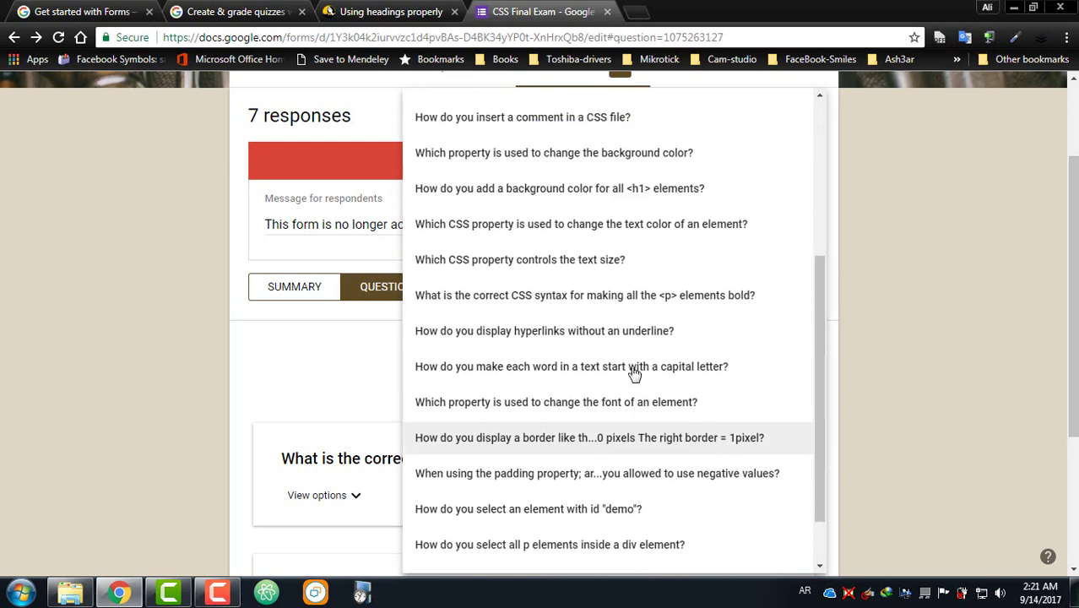
{"action": "left_click", "coordinate": [513, 232]}
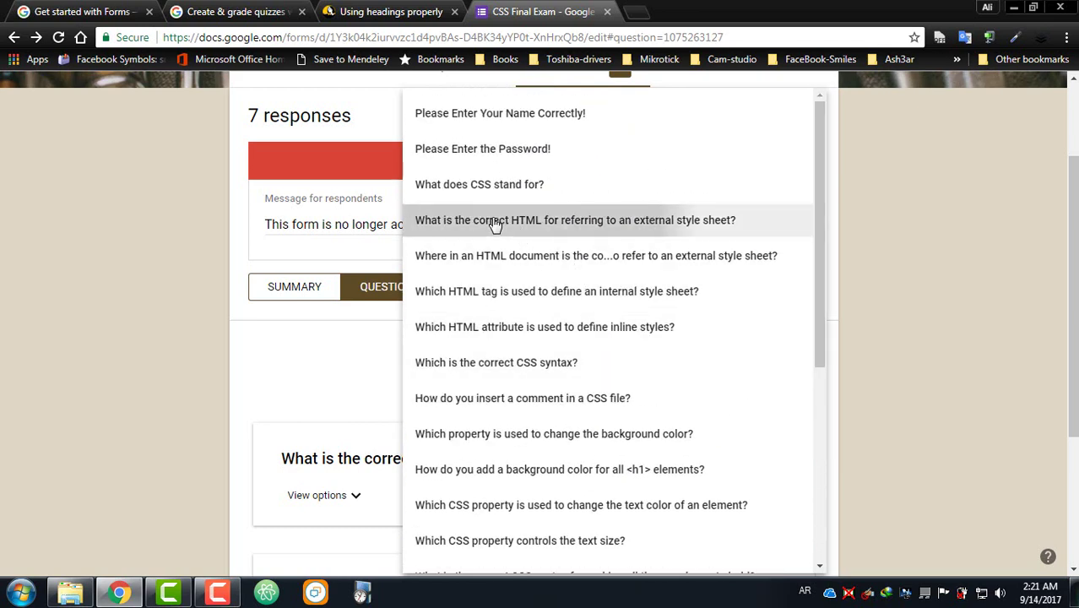
{"action": "scroll", "coordinate": [423, 398], "scroll_direction": "down", "scroll_amount": 1}
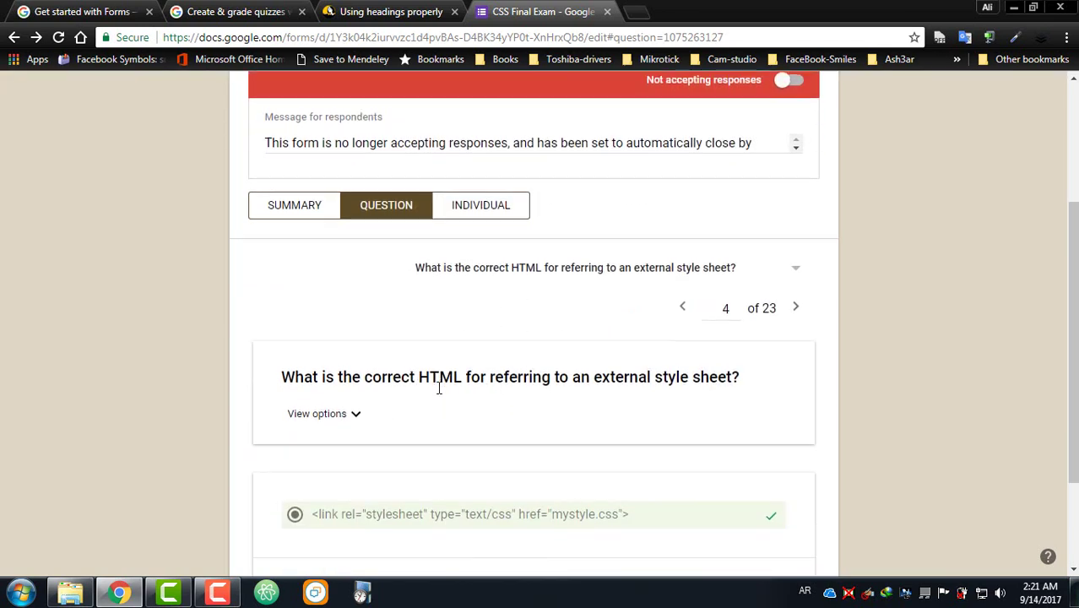
{"action": "scroll", "coordinate": [436, 390], "scroll_direction": "down", "scroll_amount": 2}
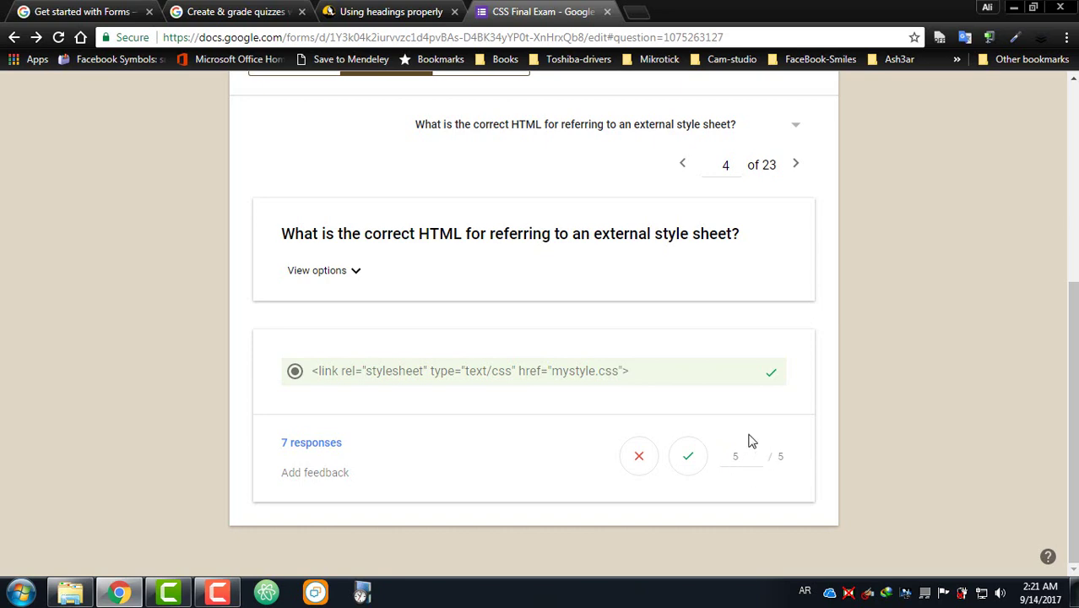
Show the responses to "Which HTML attribute is used to define inline styles?" and examine each answer's marking, points and feedback options.
{"action": "scroll", "coordinate": [756, 371], "scroll_direction": "up", "scroll_amount": 1}
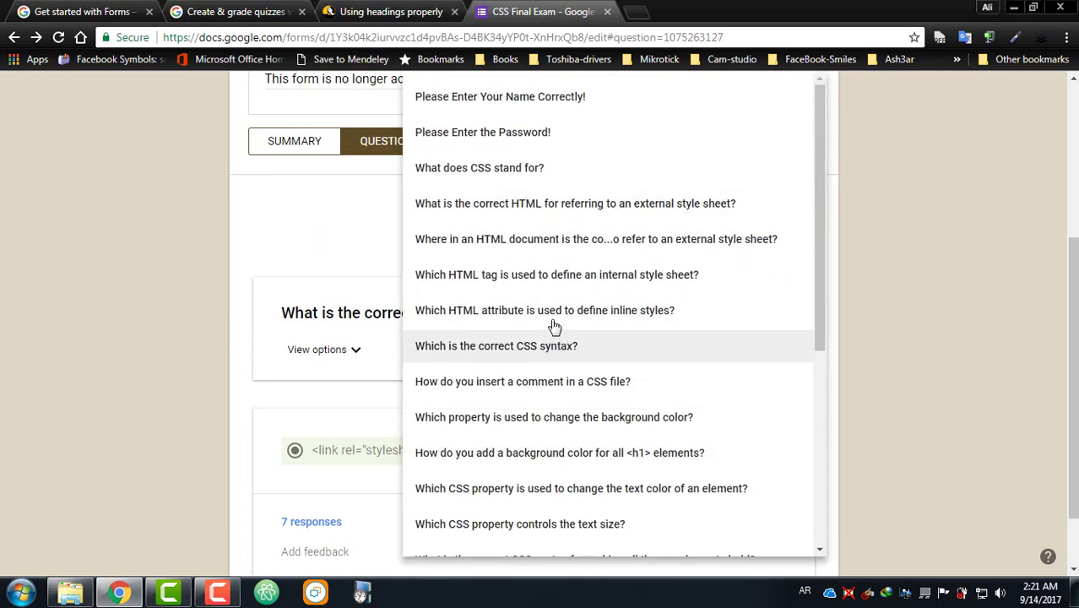
{"action": "left_click", "coordinate": [622, 316]}
{"action": "scroll", "coordinate": [532, 371], "scroll_direction": "down", "scroll_amount": 1}
{"action": "scroll", "coordinate": [405, 402], "scroll_direction": "down", "scroll_amount": 2}
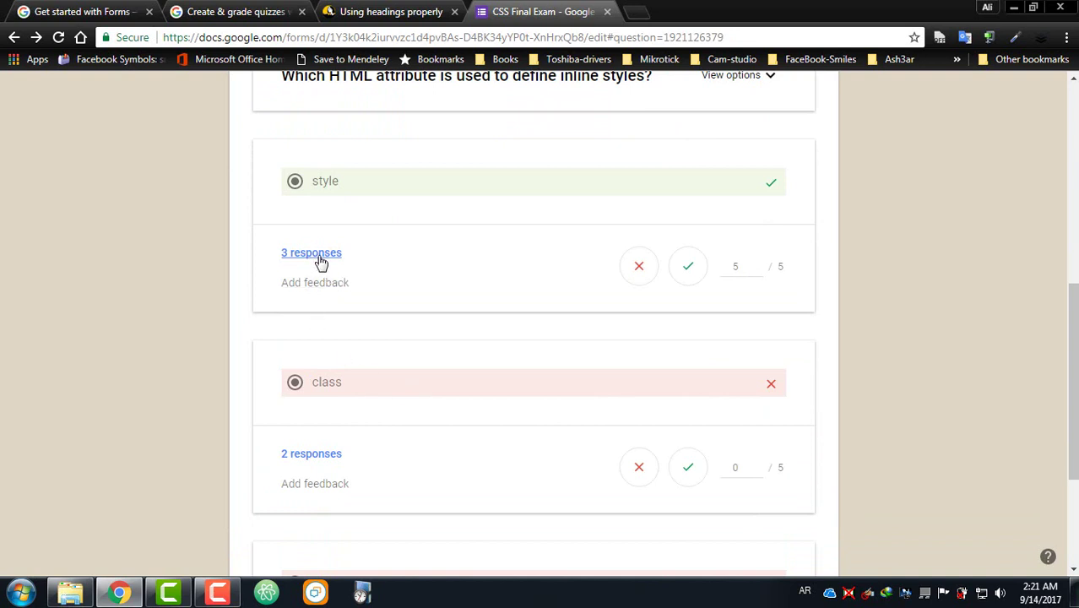
{"action": "scroll", "coordinate": [445, 224], "scroll_direction": "down", "scroll_amount": 3}
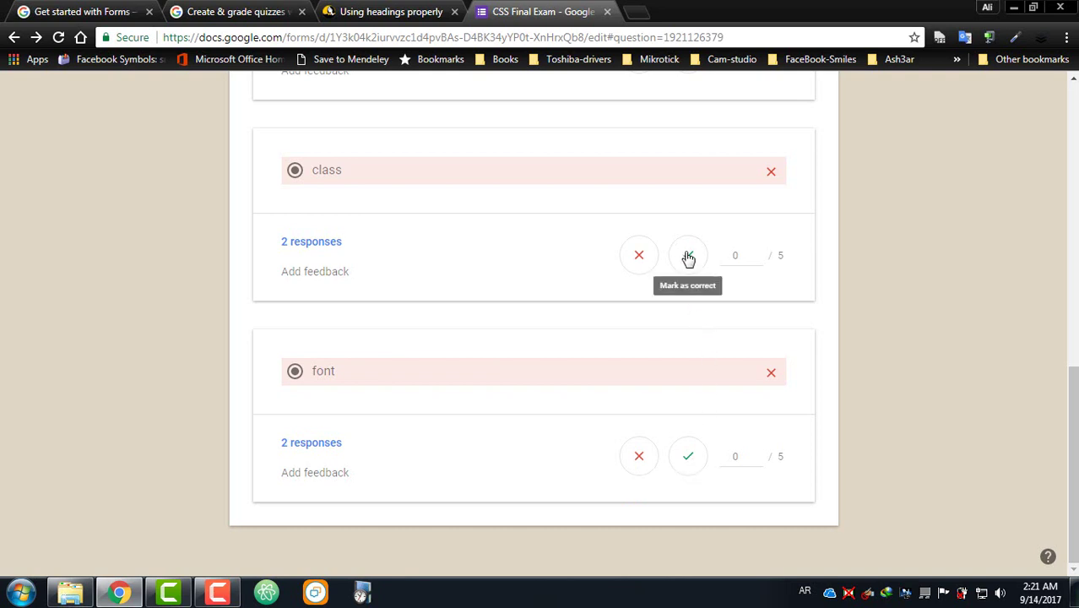
{"action": "scroll", "coordinate": [686, 257], "scroll_direction": "up", "scroll_amount": 1}
{"action": "scroll", "coordinate": [684, 274], "scroll_direction": "up", "scroll_amount": 9}
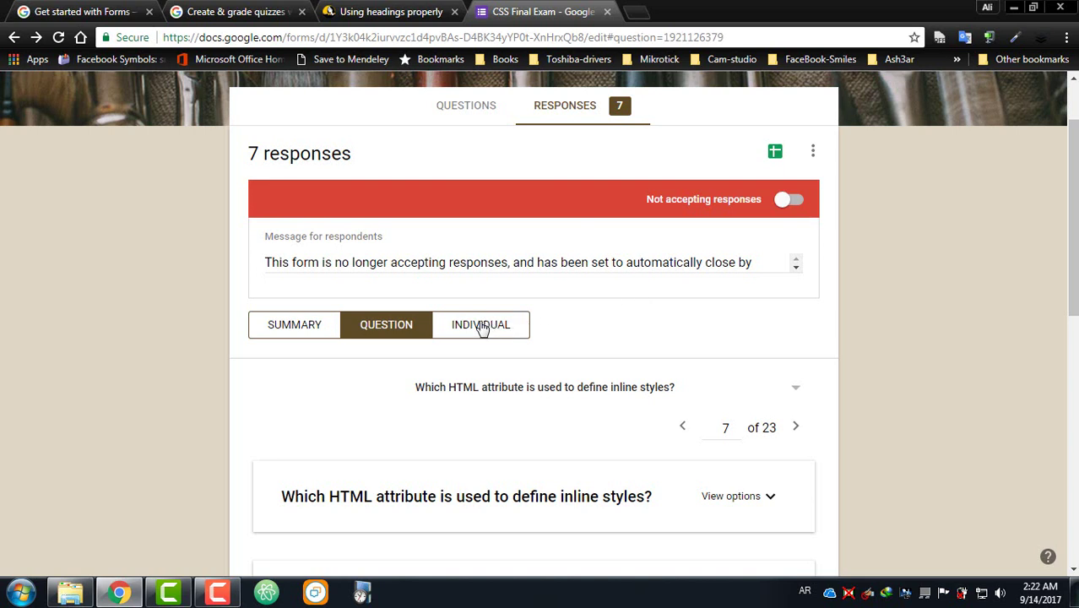
{"action": "scroll", "coordinate": [507, 363], "scroll_direction": "down", "scroll_amount": 4}
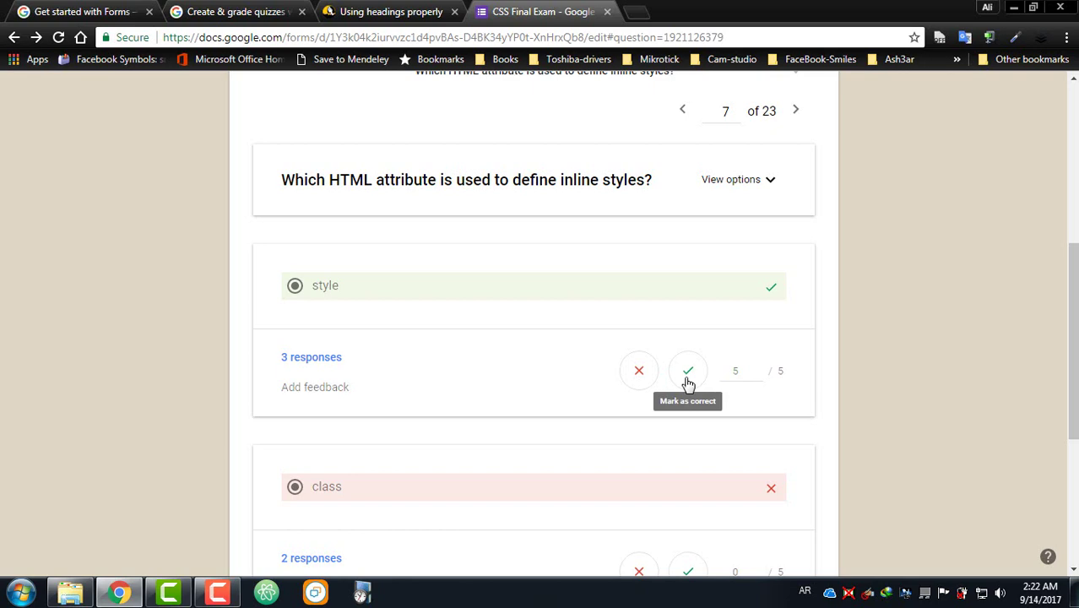
Switch to the individual responses and view the first submission's score, respondent details and response navigation.
{"action": "scroll", "coordinate": [688, 383], "scroll_direction": "up", "scroll_amount": 5}
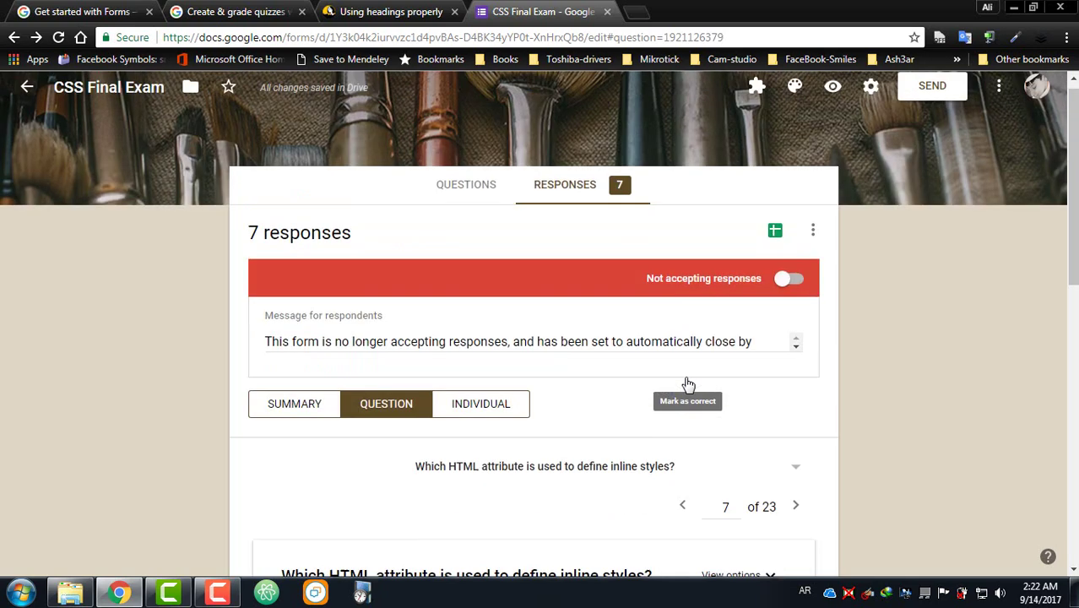
{"action": "left_click", "coordinate": [495, 420]}
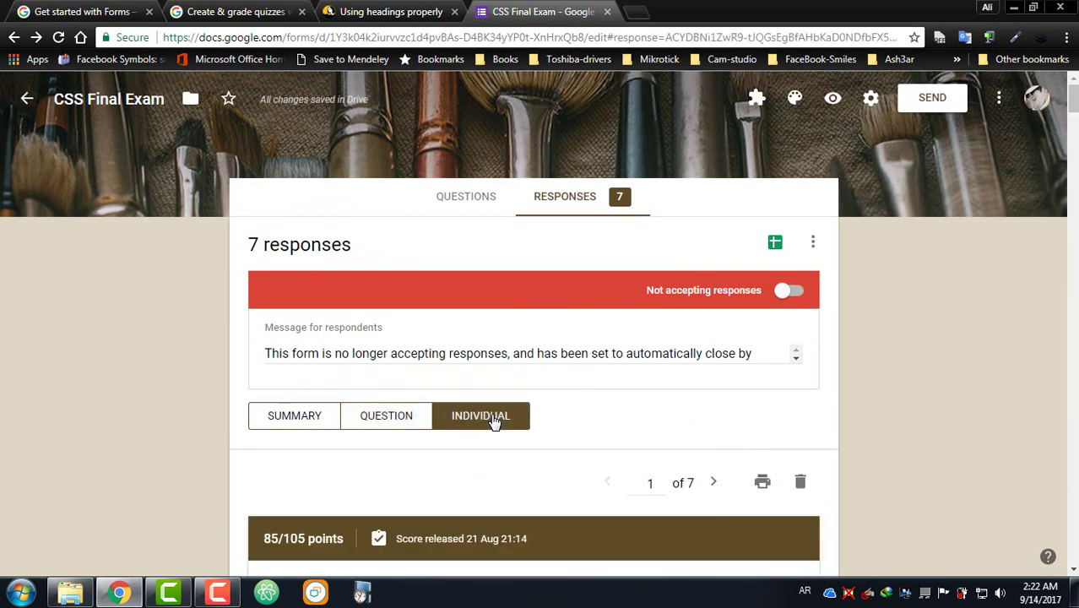
{"action": "scroll", "coordinate": [500, 410], "scroll_direction": "down", "scroll_amount": 3}
{"action": "scroll", "coordinate": [473, 392], "scroll_direction": "down", "scroll_amount": 2}
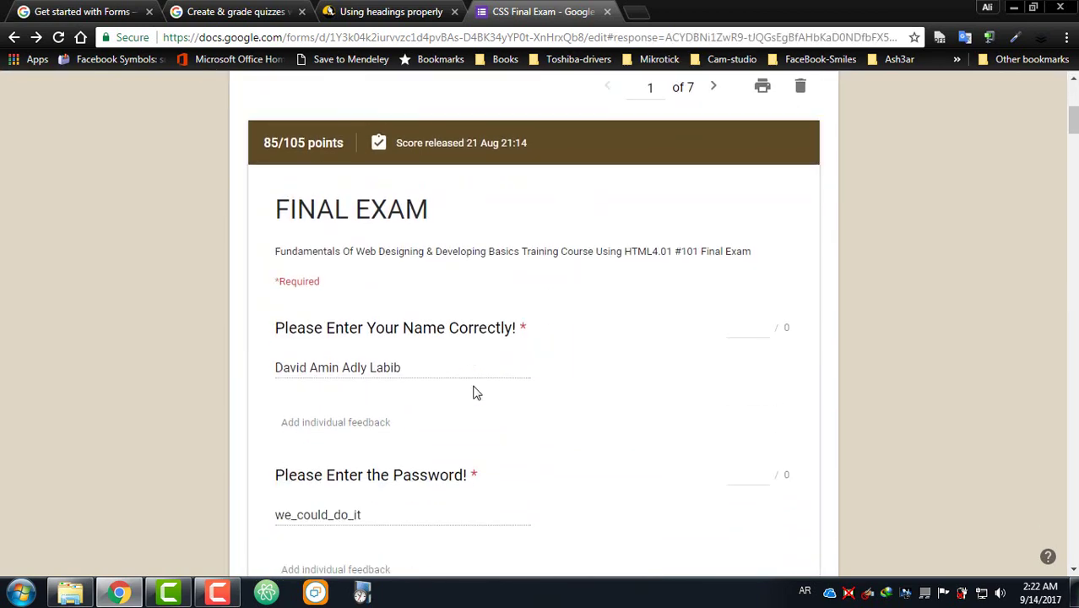
{"action": "scroll", "coordinate": [517, 365], "scroll_direction": "up", "scroll_amount": 2}
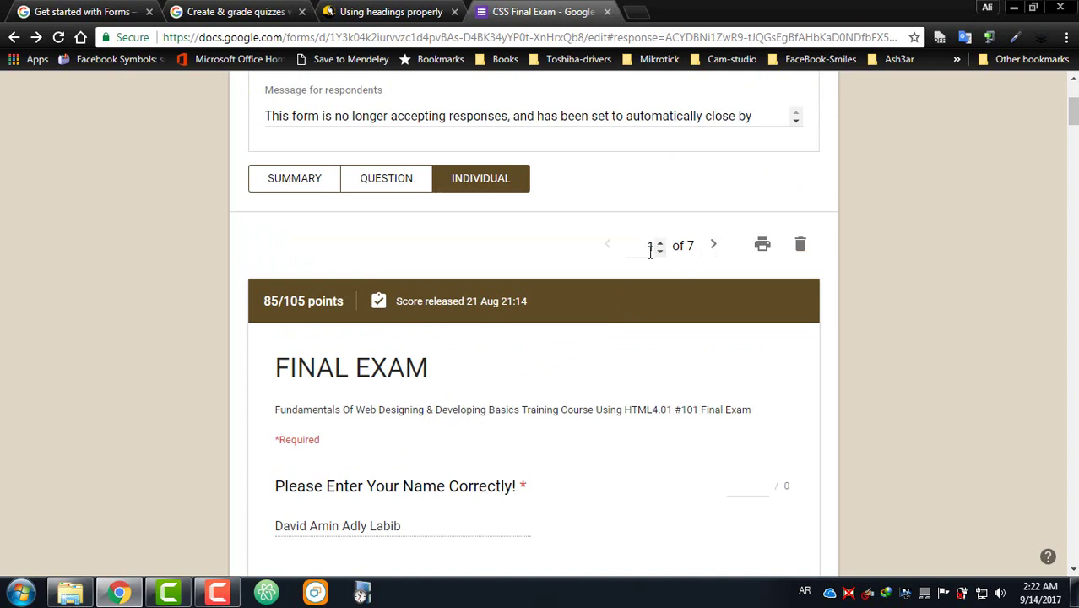
{"action": "scroll", "coordinate": [577, 325], "scroll_direction": "down", "scroll_amount": 1}
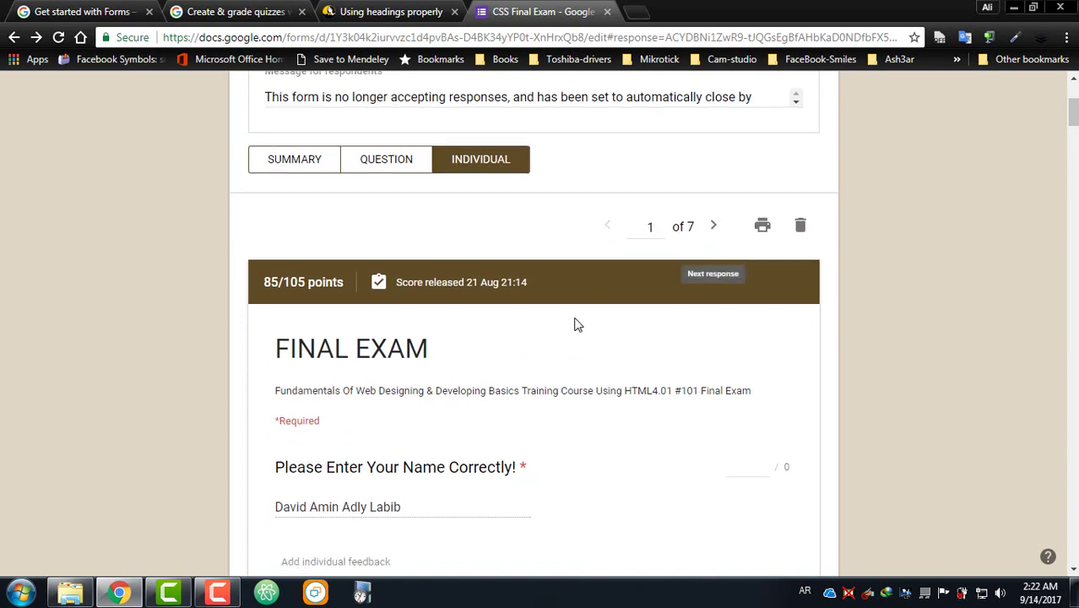
Examine the marking, points and correct answers of each exam question in the first individual submission, and return to its start.
{"action": "scroll", "coordinate": [577, 325], "scroll_direction": "down", "scroll_amount": 5}
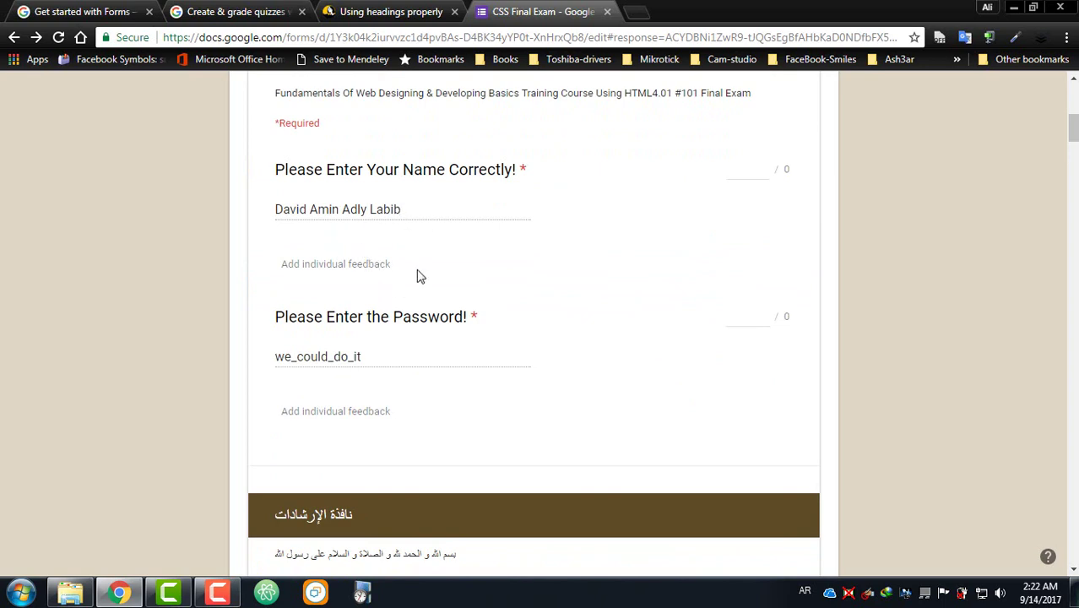
{"action": "scroll", "coordinate": [420, 277], "scroll_direction": "down", "scroll_amount": 10}
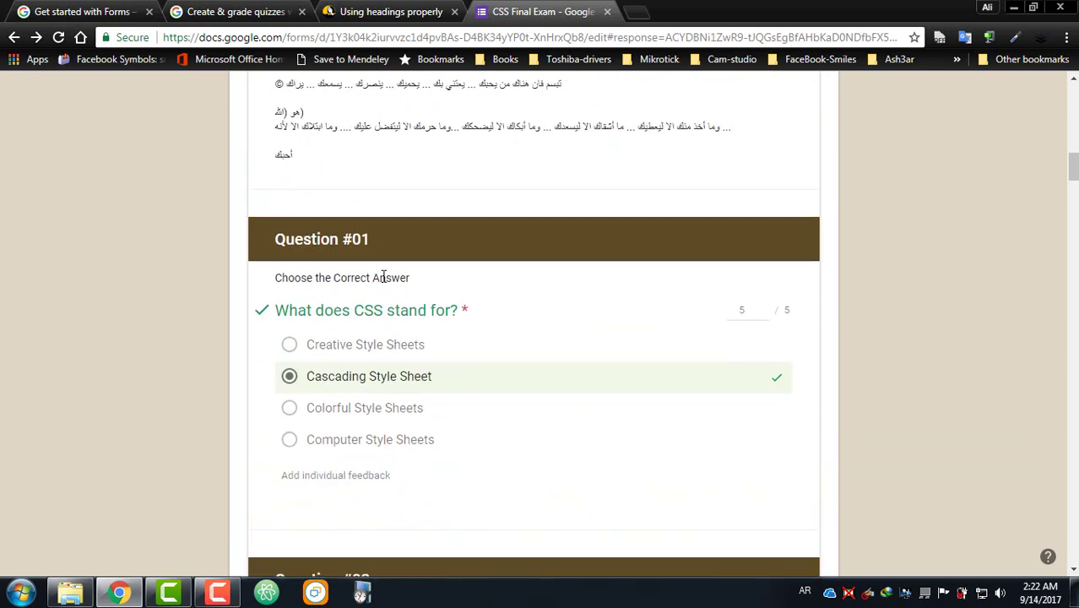
{"action": "scroll", "coordinate": [375, 260], "scroll_direction": "down", "scroll_amount": 6}
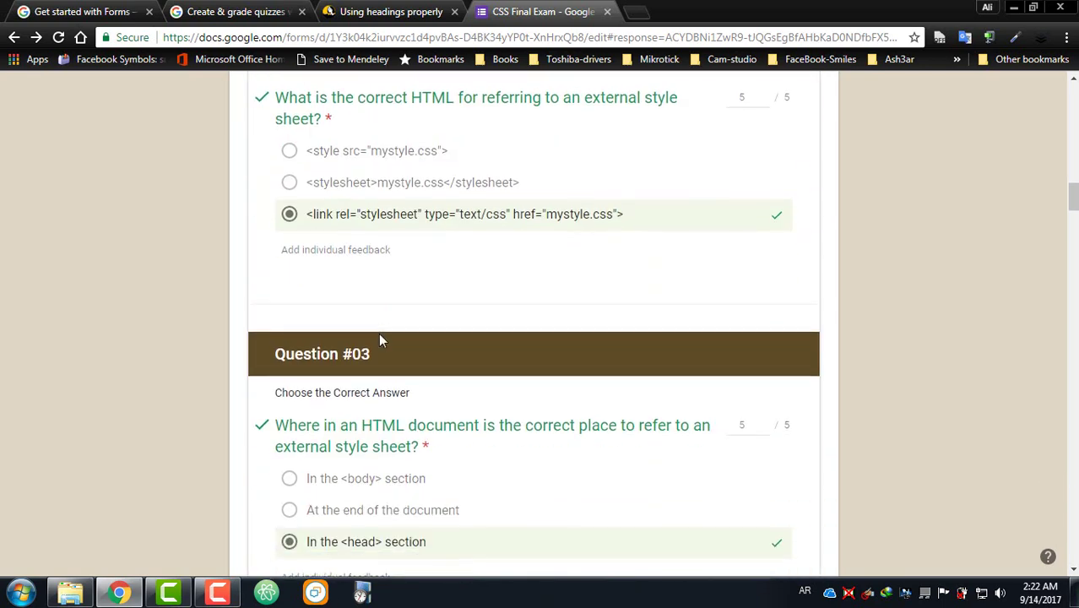
{"action": "scroll", "coordinate": [380, 341], "scroll_direction": "down", "scroll_amount": 15}
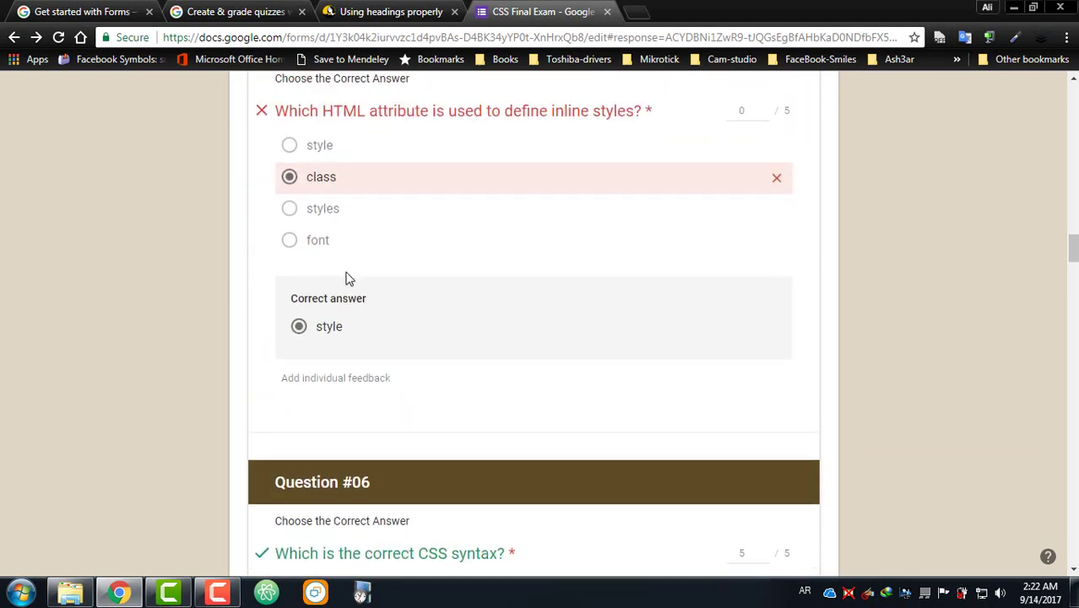
{"action": "scroll", "coordinate": [398, 229], "scroll_direction": "down", "scroll_amount": 20}
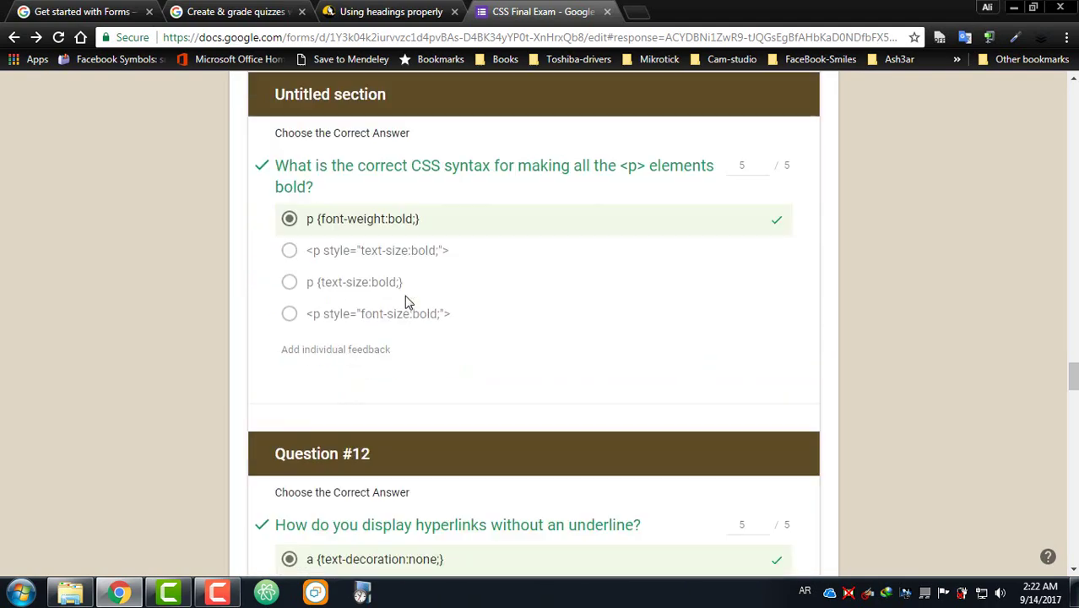
{"action": "scroll", "coordinate": [404, 295], "scroll_direction": "down", "scroll_amount": 5}
{"action": "scroll", "coordinate": [478, 338], "scroll_direction": "up", "scroll_amount": 20}
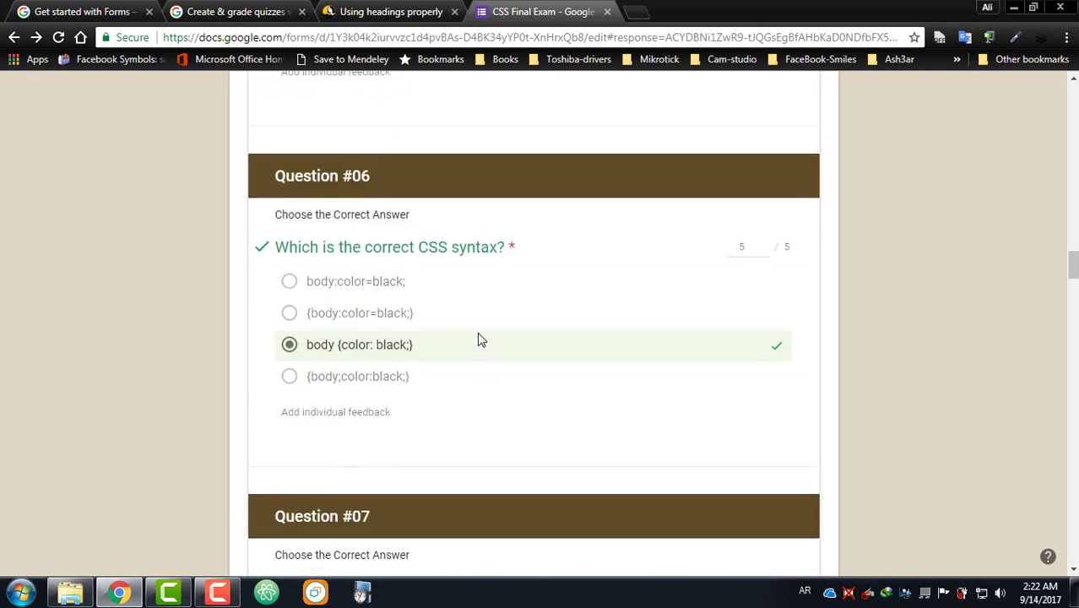
{"action": "scroll", "coordinate": [478, 339], "scroll_direction": "up", "scroll_amount": 20}
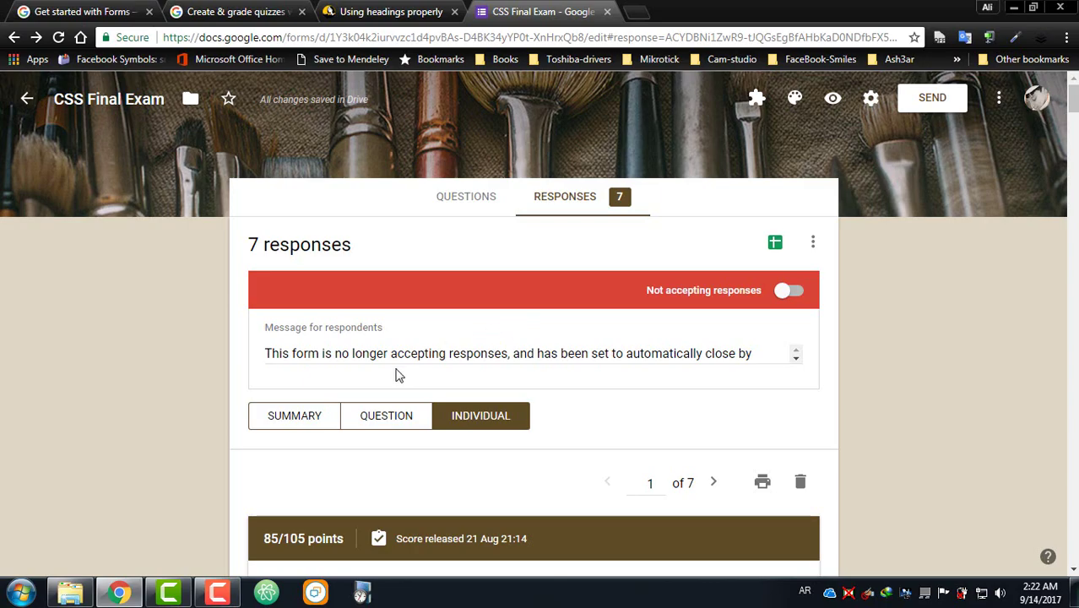
{"action": "left_click", "coordinate": [216, 594]}
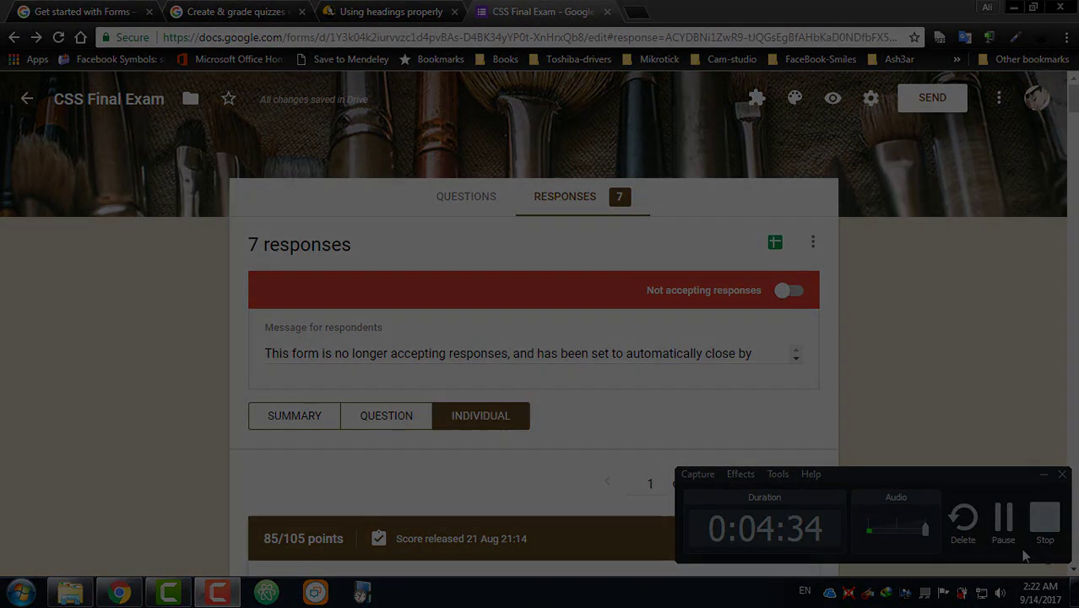